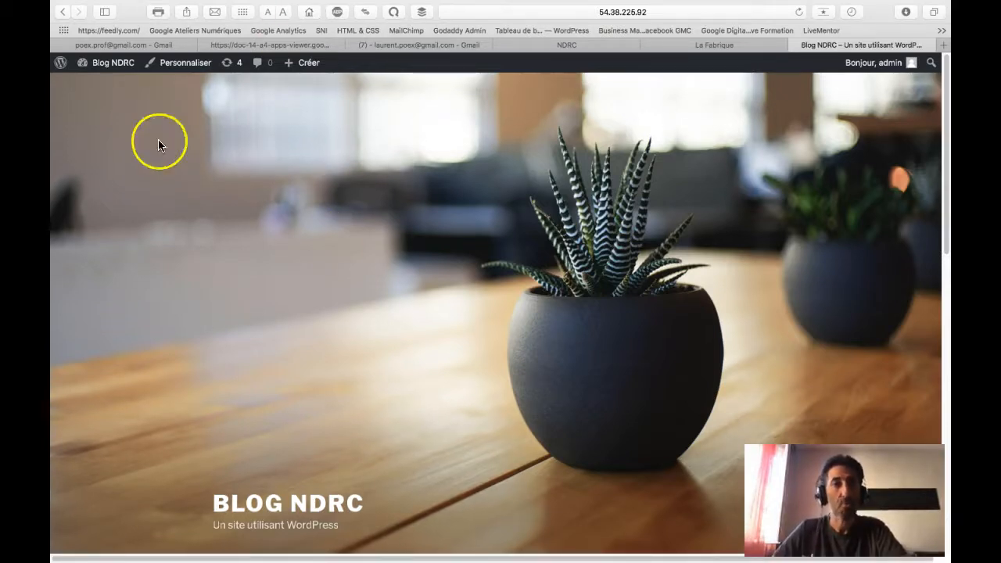
# Step: From the live Blog NDRC front end, start a new page with Créer > Page in the admin bar
pyautogui.scroll(-3, 319, 323)
pyautogui.scroll(-10, 319, 327)
pyautogui.scroll(12, 319, 327)
pyautogui.scroll(-2, 355, 285)
pyautogui.scroll(1, 355, 285)
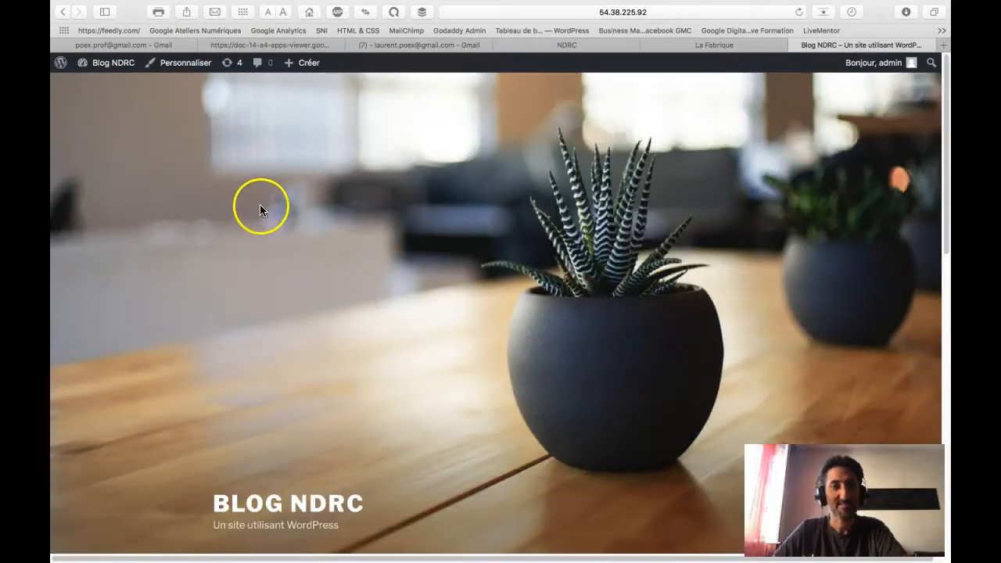
pyautogui.moveTo(312, 63)
pyautogui.click(296, 118)
# Step: Title the page 'Elementor', save it as a draft, and check it in a preview tab
pyautogui.click(308, 123)
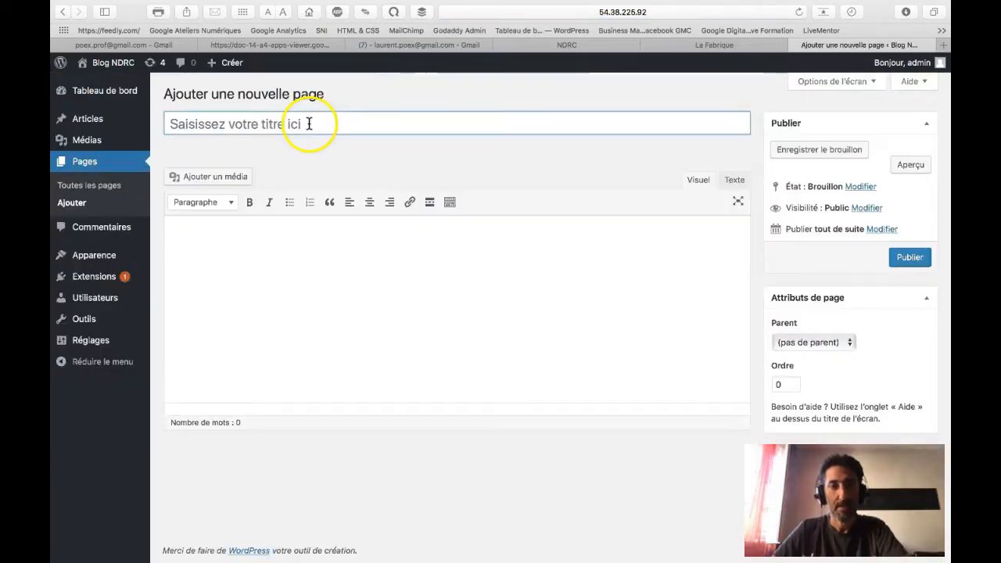
pyautogui.write('Elem')
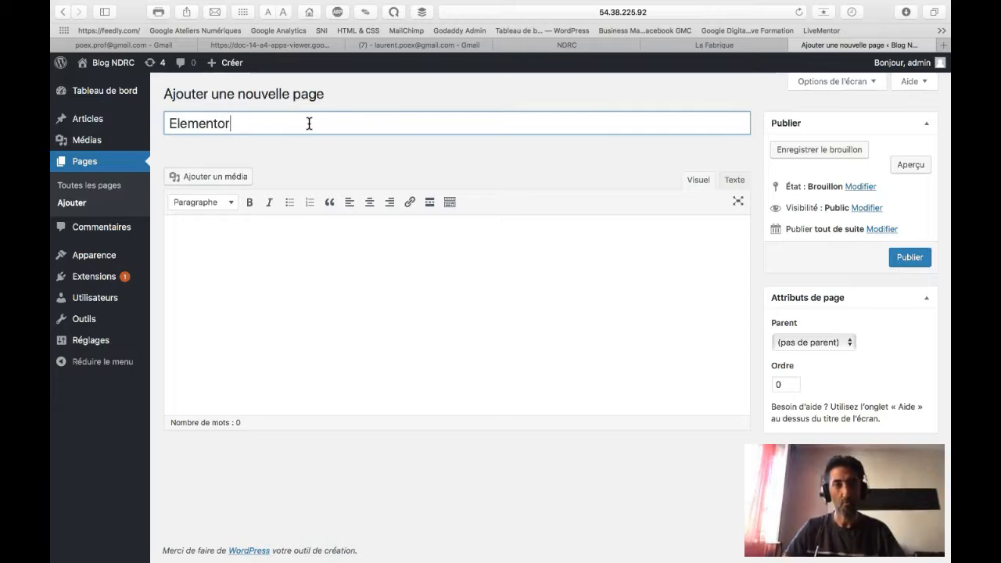
pyautogui.write('entor')
pyautogui.click(297, 227)
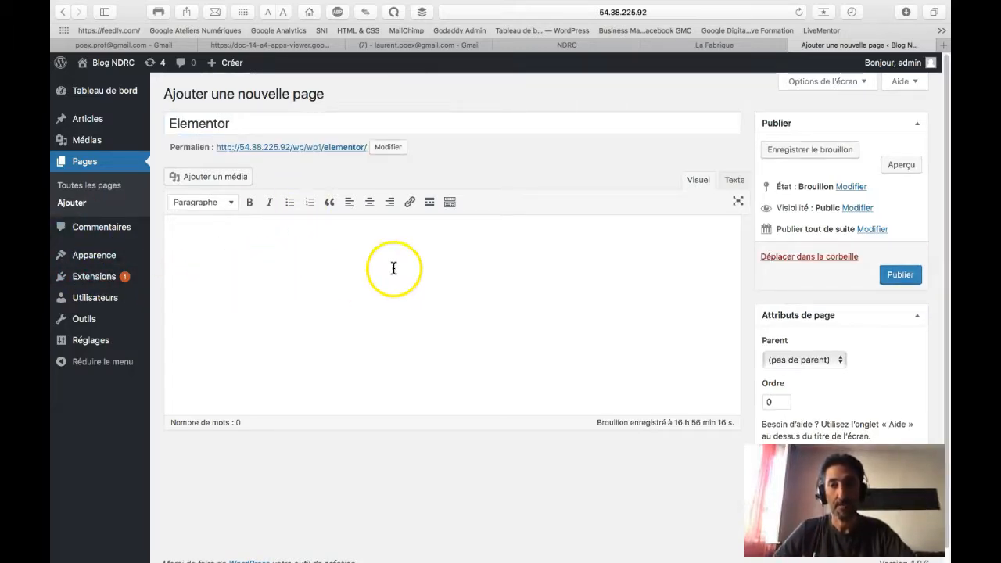
pyautogui.click(806, 149)
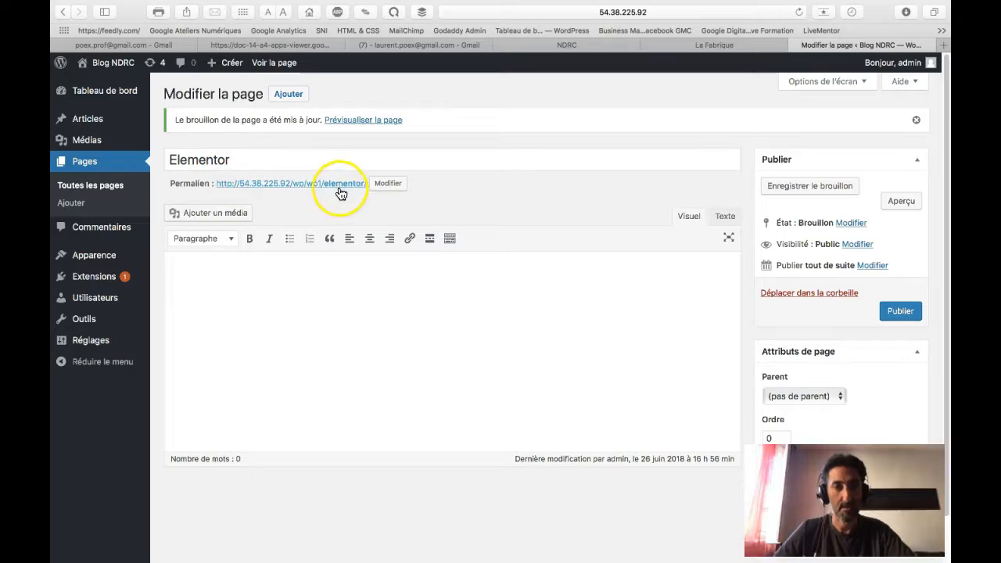
pyautogui.click(898, 201)
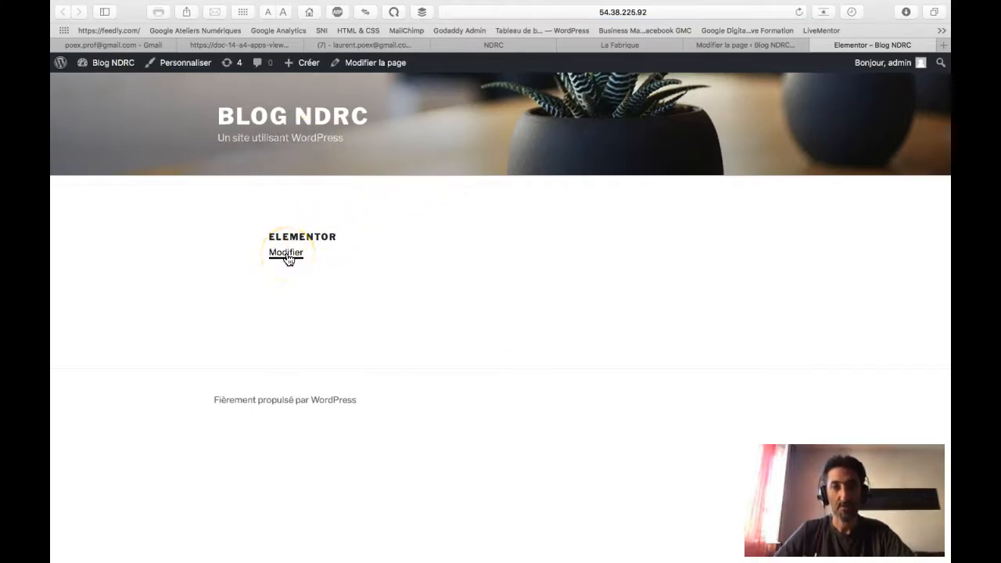
pyautogui.click(817, 45)
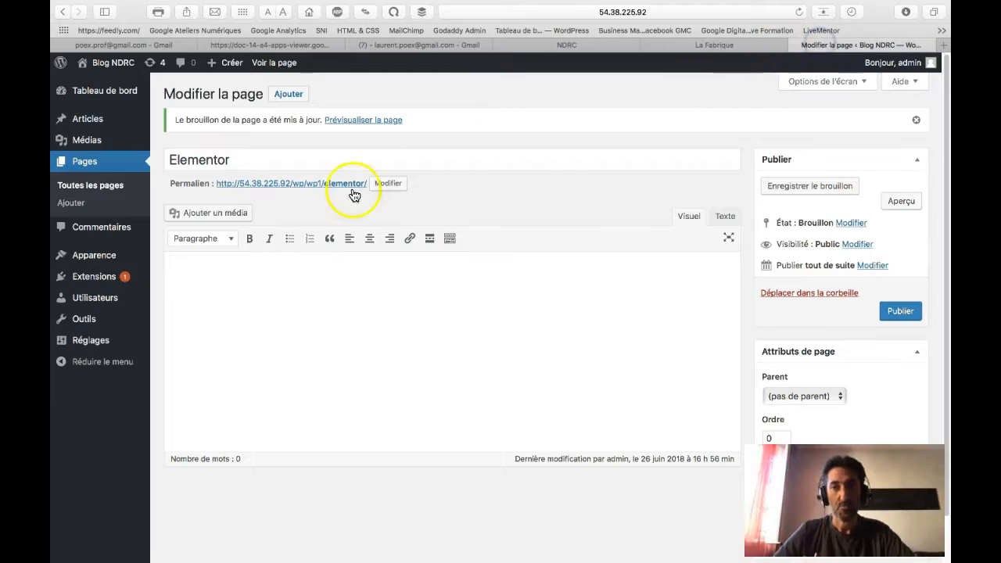
# Step: Write the question about the formation in the body and format it as Titre 2
pyautogui.click(324, 286)
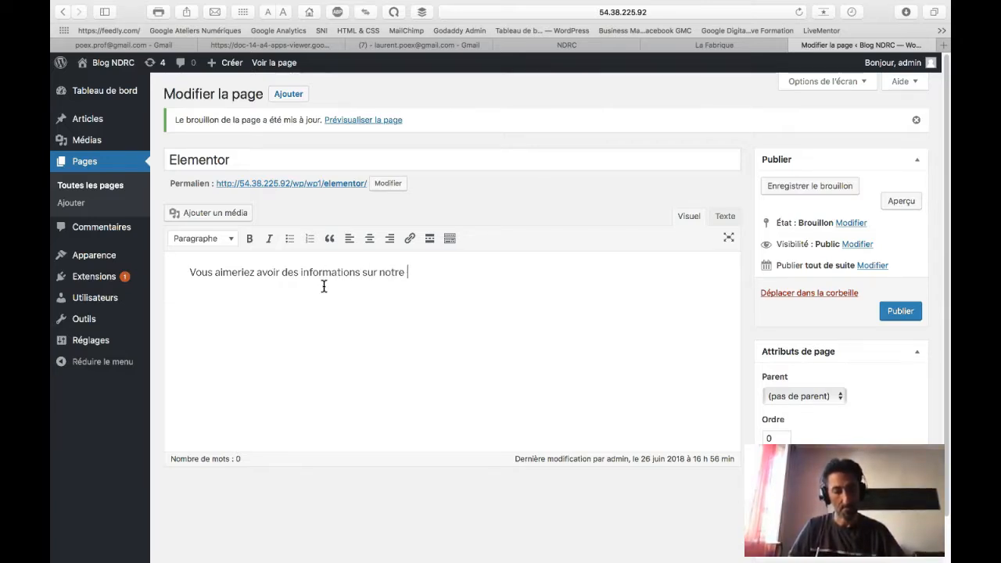
pyautogui.press('BackSpace')
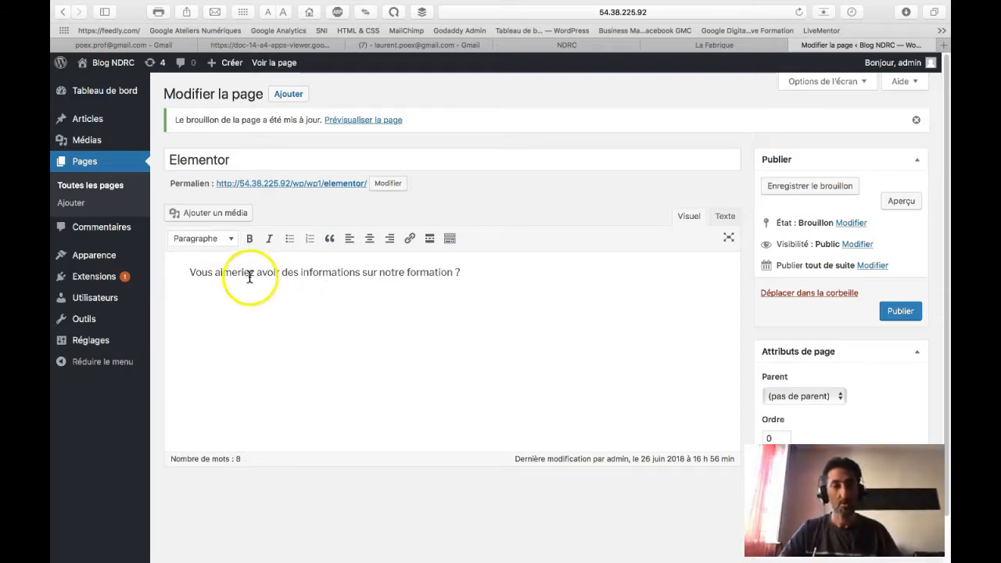
pyautogui.click(190, 272)
pyautogui.click(209, 244)
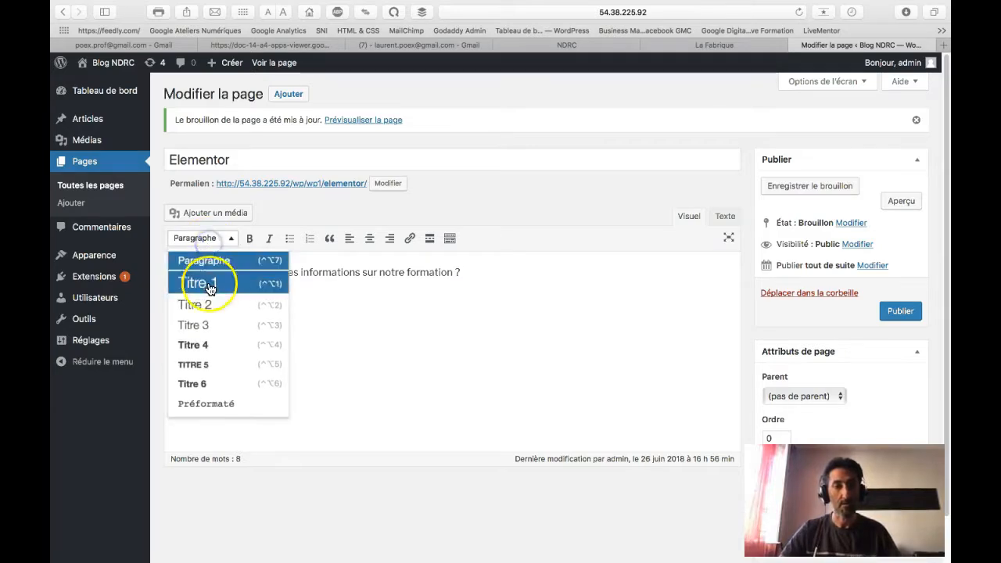
pyautogui.click(203, 282)
# Step: Add a 'Passez nous voir...' line below the heading and preview the page
pyautogui.click(535, 274)
pyautogui.press('Return')
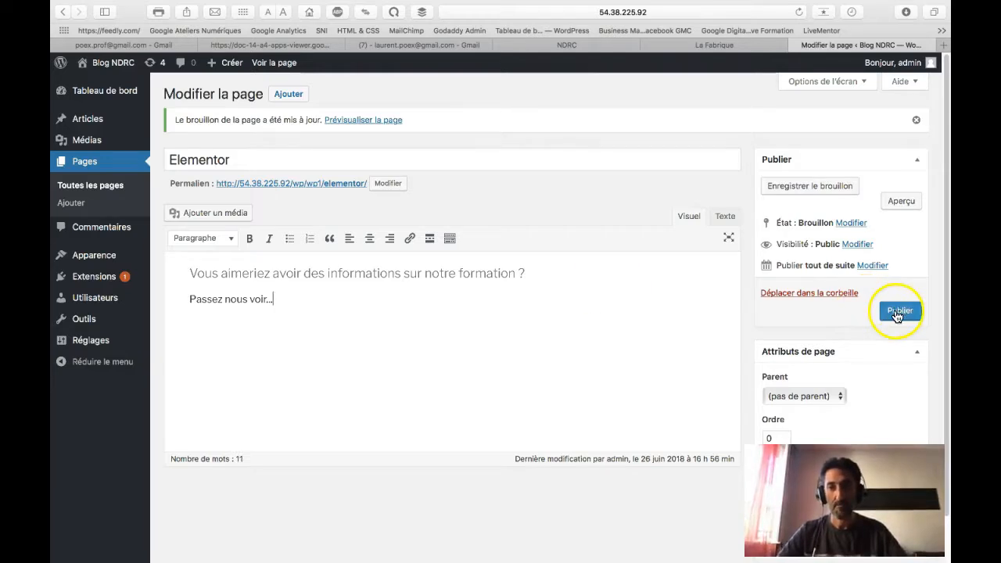
pyautogui.click(899, 203)
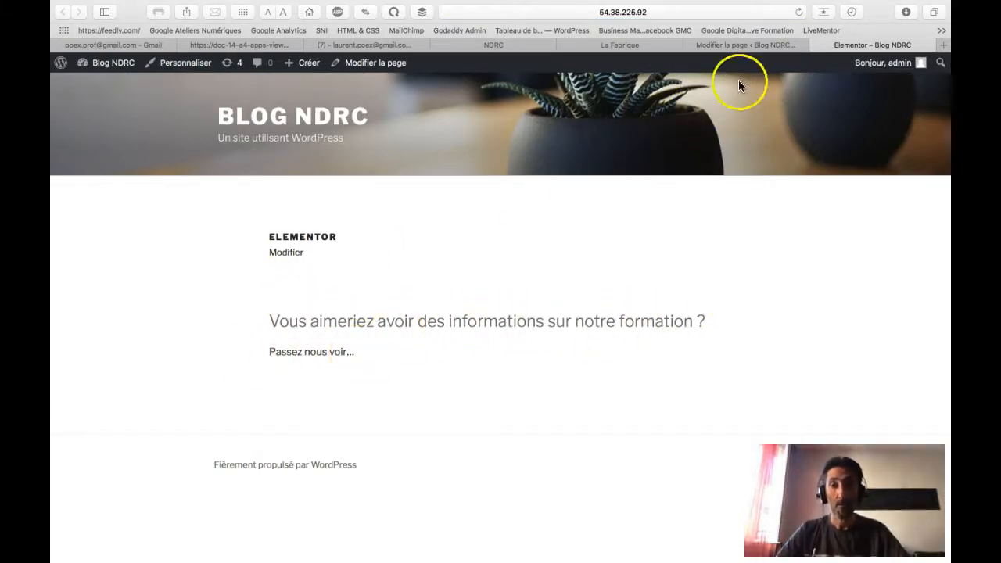
# Step: Insert the young man's portrait from the media library below the text and preview it
pyautogui.click(810, 46)
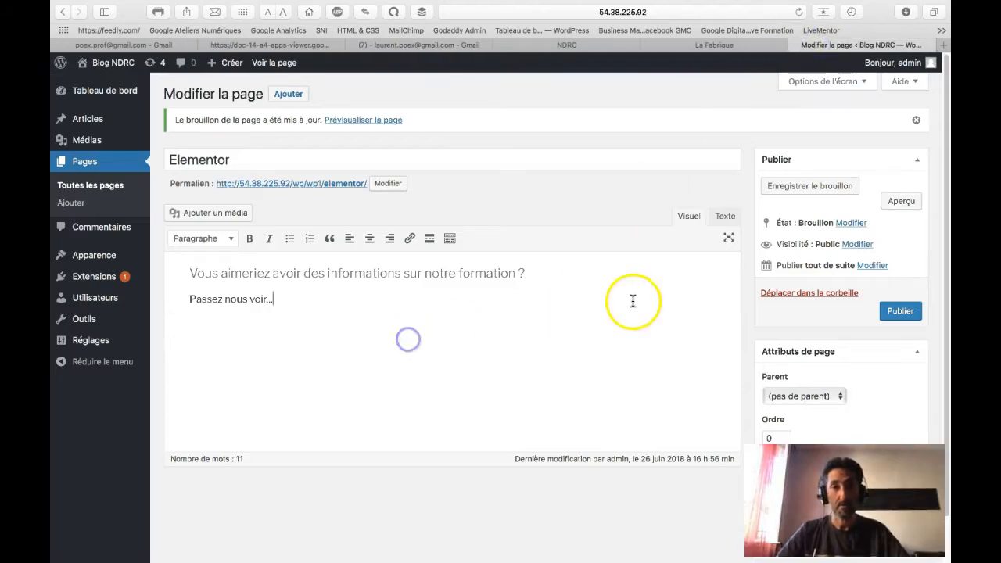
pyautogui.click(402, 315)
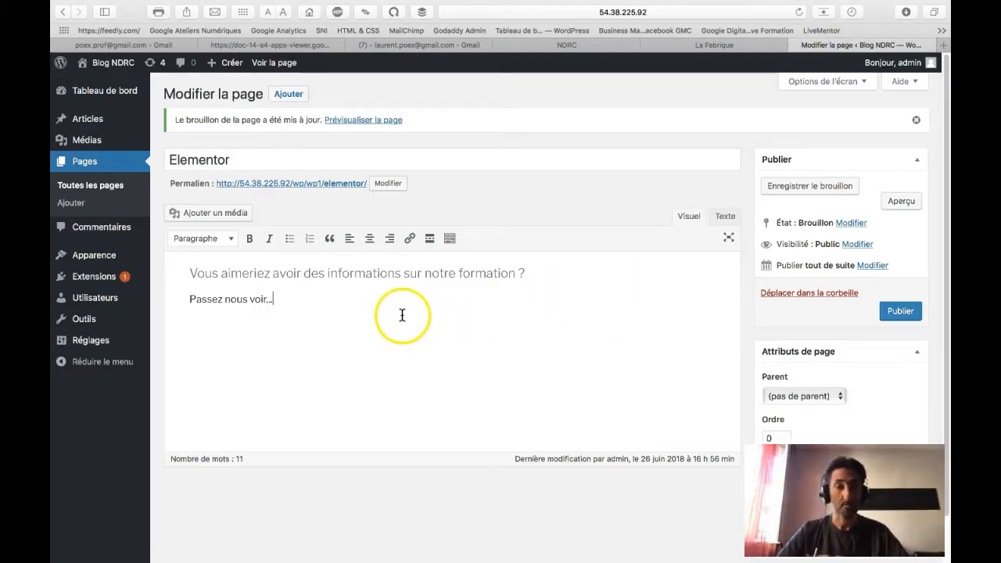
pyautogui.click(205, 214)
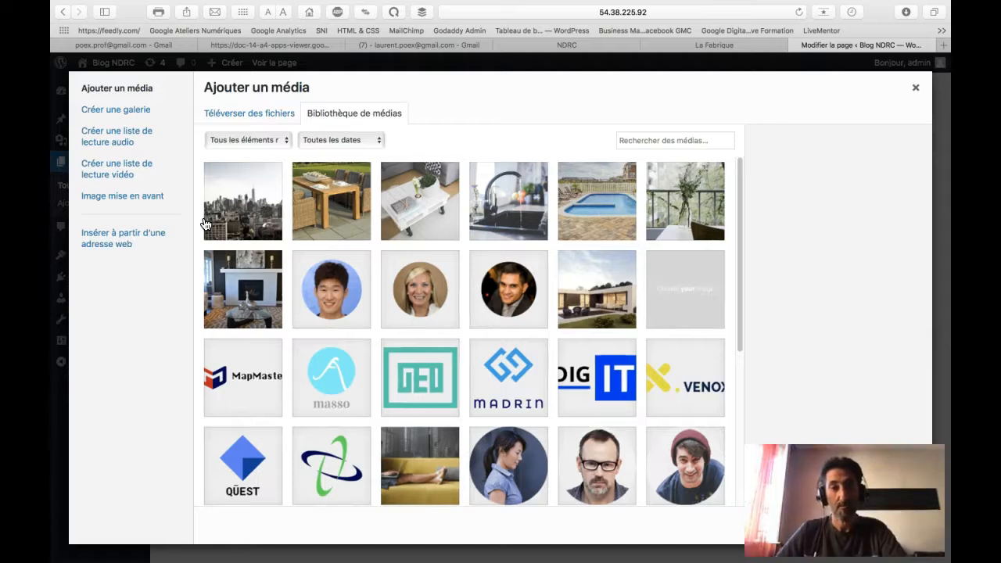
pyautogui.click(319, 291)
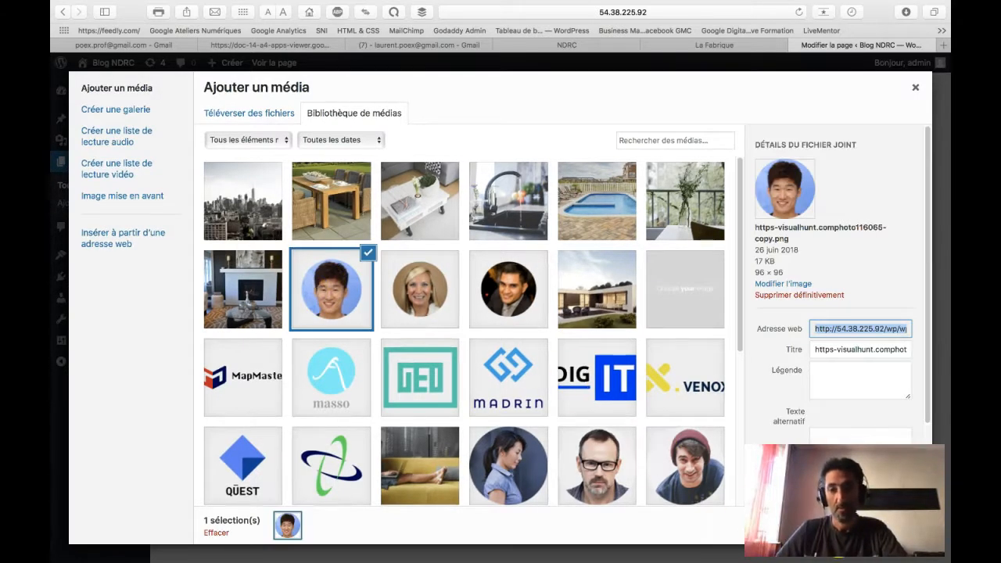
pyautogui.press('Escape')
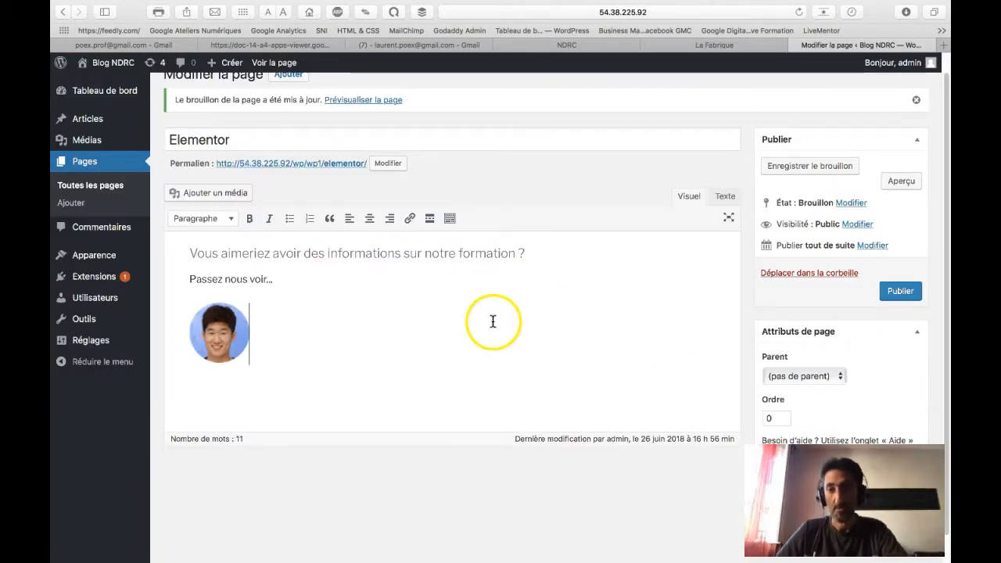
pyautogui.click(898, 180)
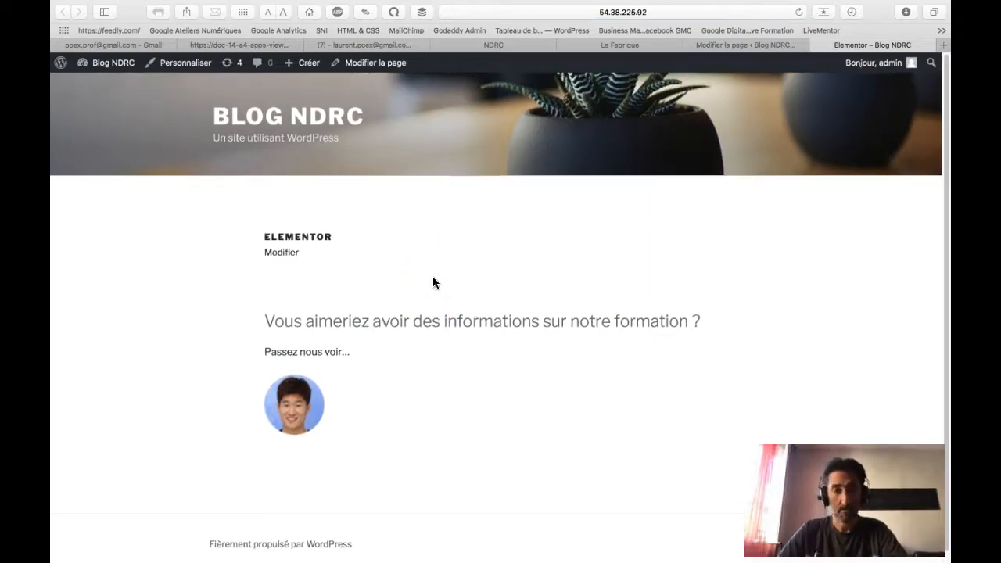
pyautogui.click(816, 45)
# Step: Delete the portrait and both text lines, then save the empty draft
pyautogui.click(219, 332)
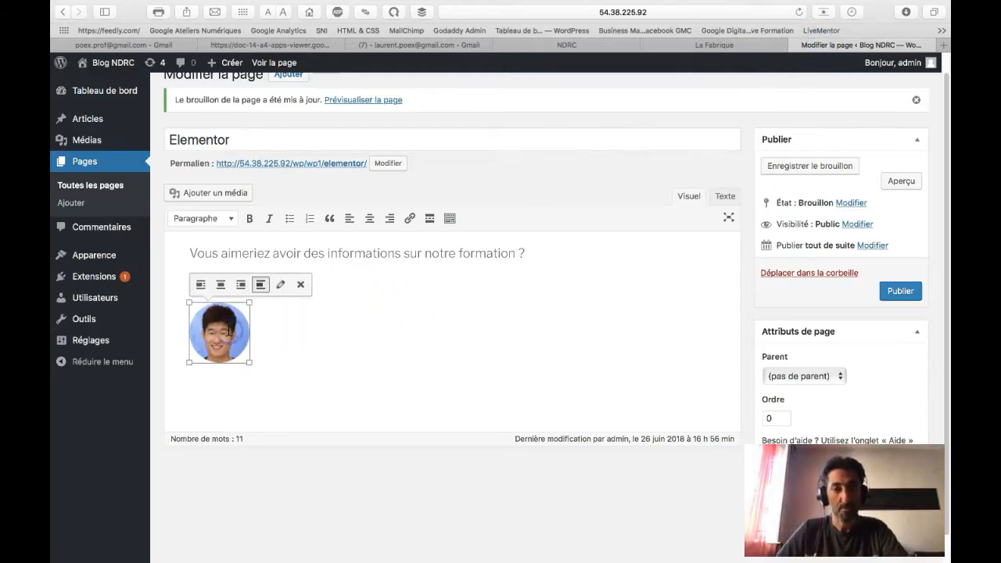
pyautogui.click(295, 286)
pyautogui.moveTo(335, 284); pyautogui.dragTo(193, 242)
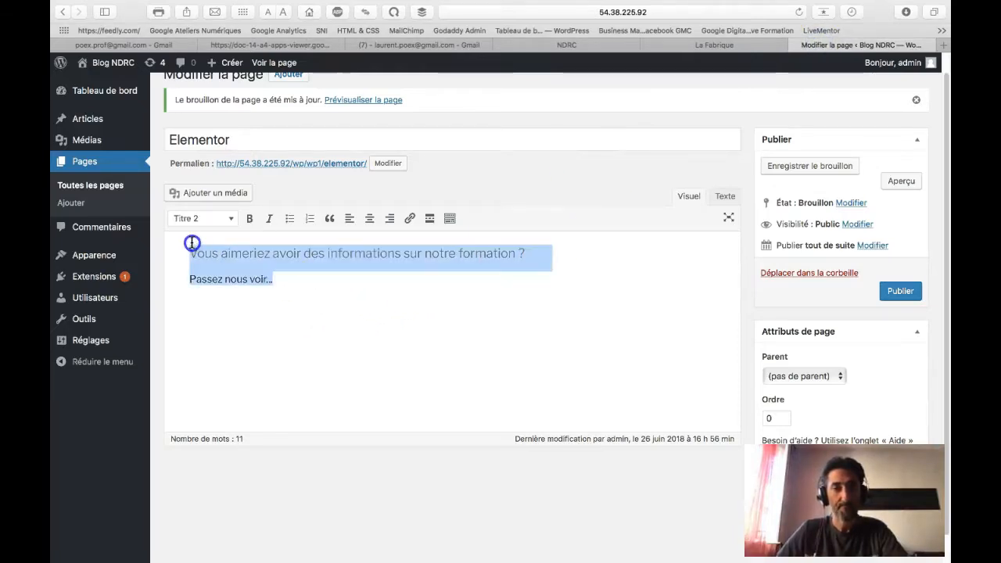
pyautogui.press('BackSpace')
pyautogui.click(327, 289)
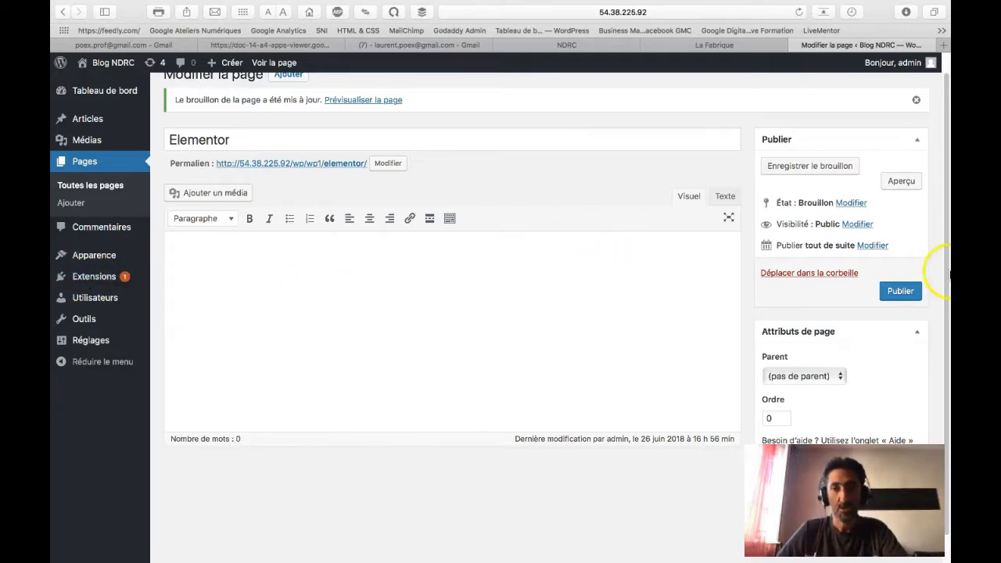
pyautogui.click(817, 172)
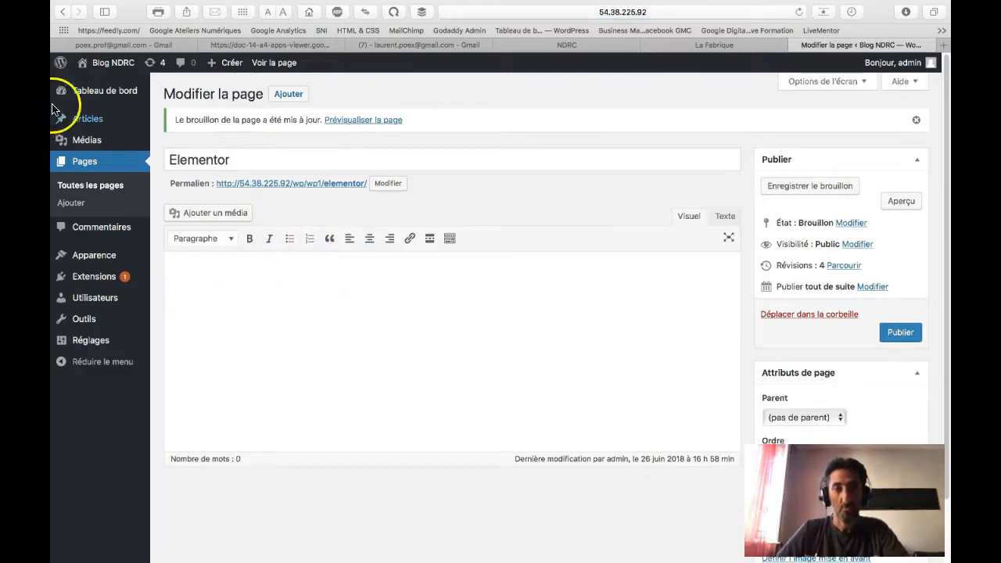
# Step: Search the extension directory for 'elementor', then install and activate Elementor Page Builder
pyautogui.click(93, 279)
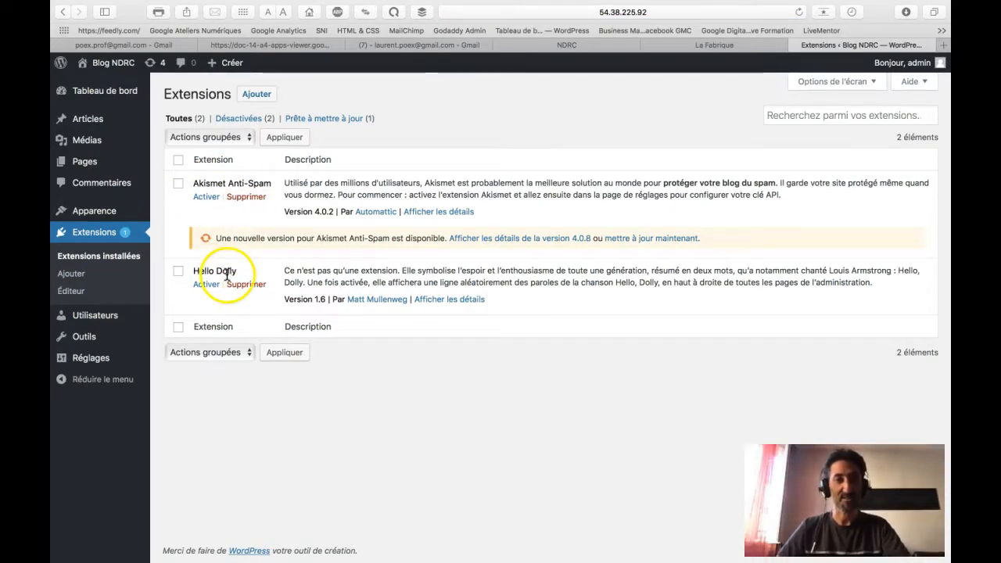
pyautogui.click(258, 95)
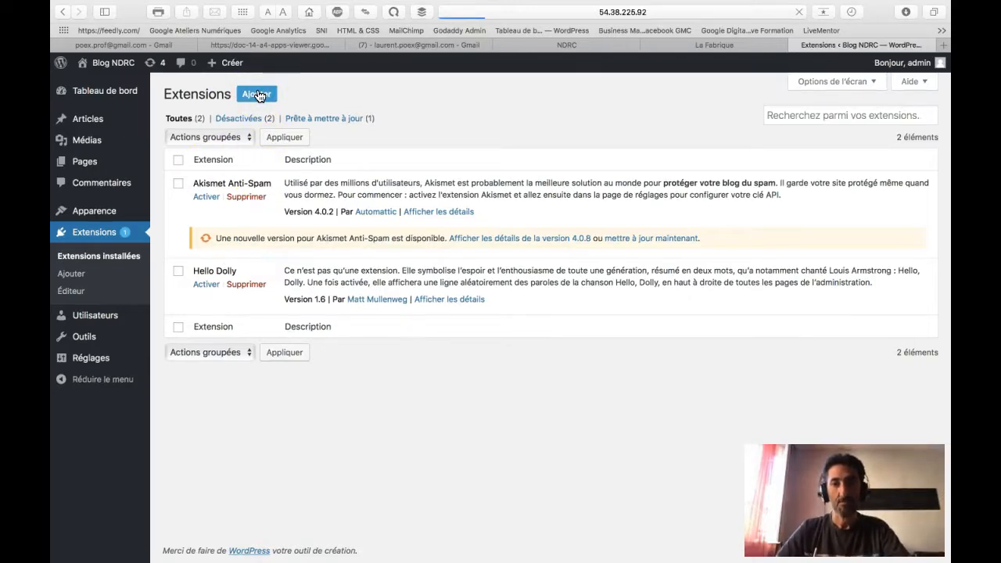
pyautogui.scroll(-5, 331, 235)
pyautogui.scroll(5, 336, 244)
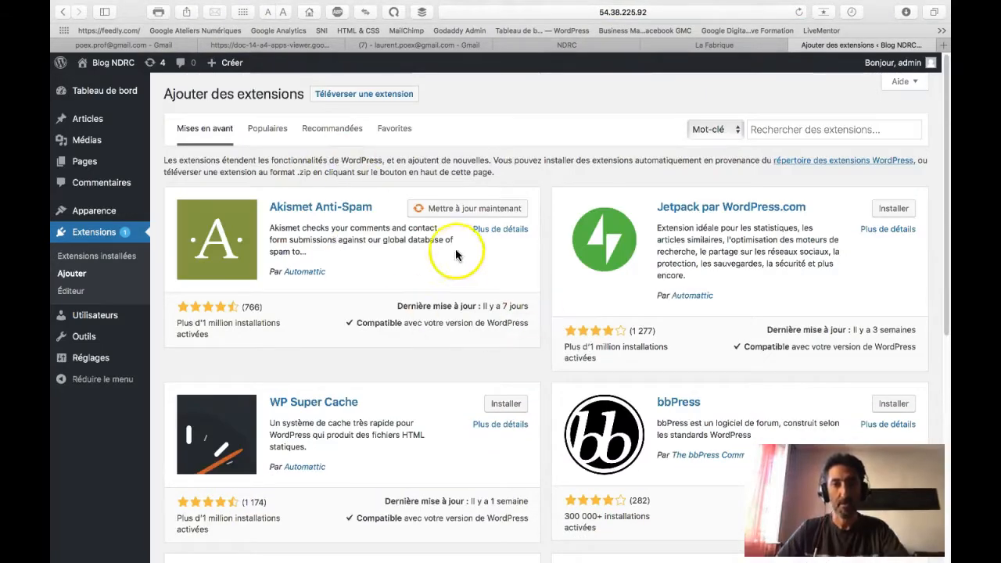
pyautogui.scroll(-2, 364, 252)
pyautogui.scroll(2, 355, 320)
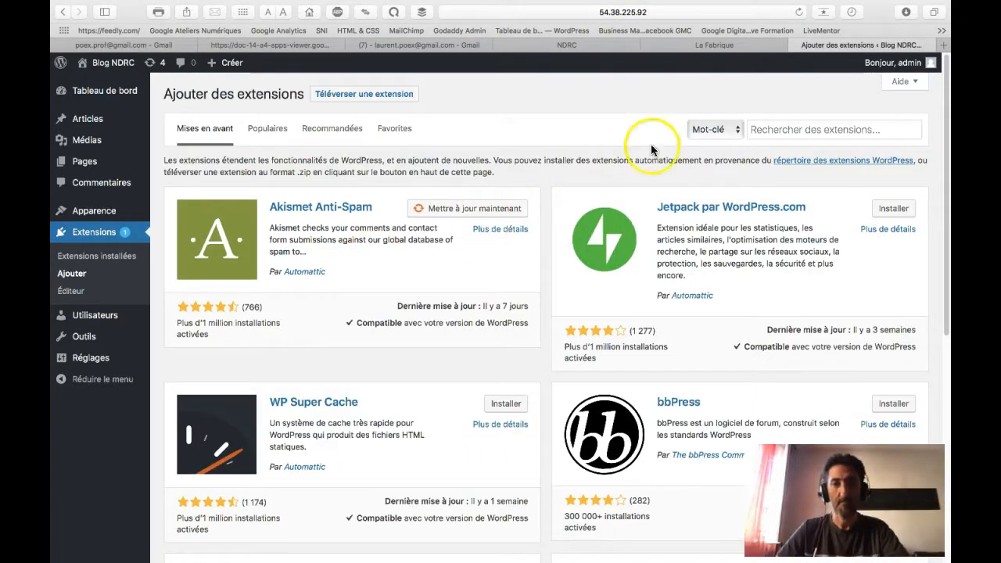
pyautogui.click(799, 131)
pyautogui.write('elementor')
pyautogui.click(815, 130)
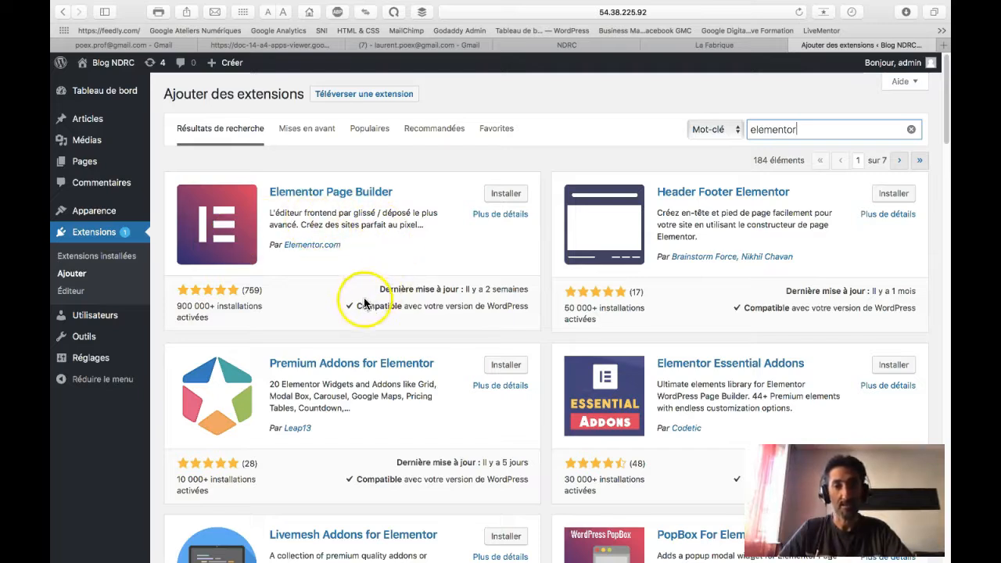
pyautogui.click(505, 197)
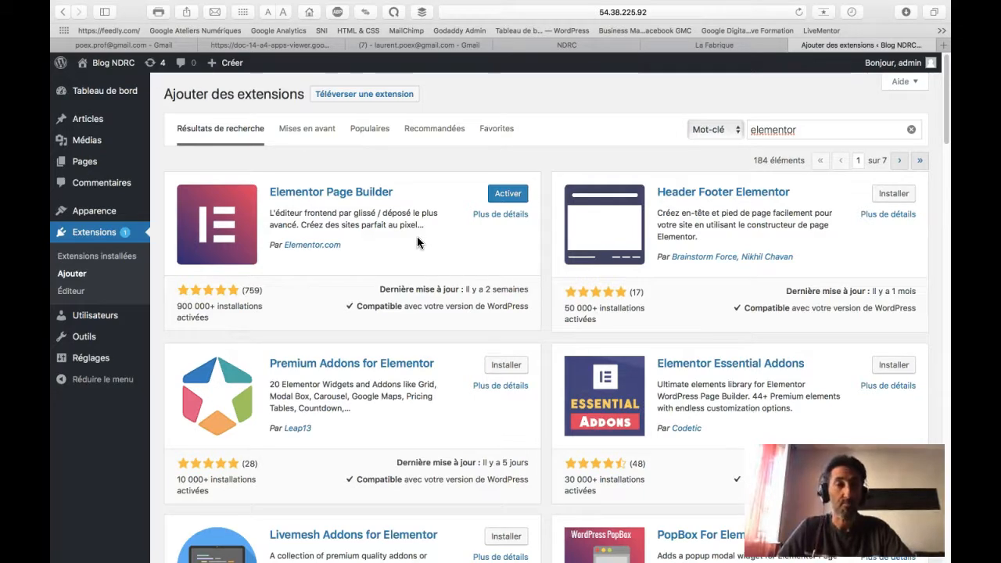
pyautogui.click(507, 194)
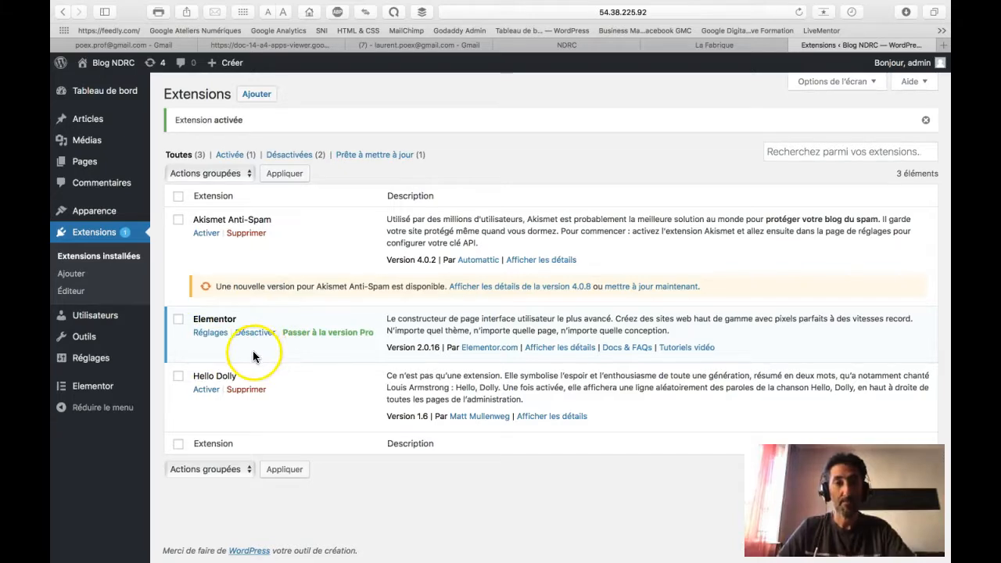
# Step: Open the Elementor draft from the Pages list and launch 'Modifier avec Elementor'
pyautogui.moveTo(91, 168)
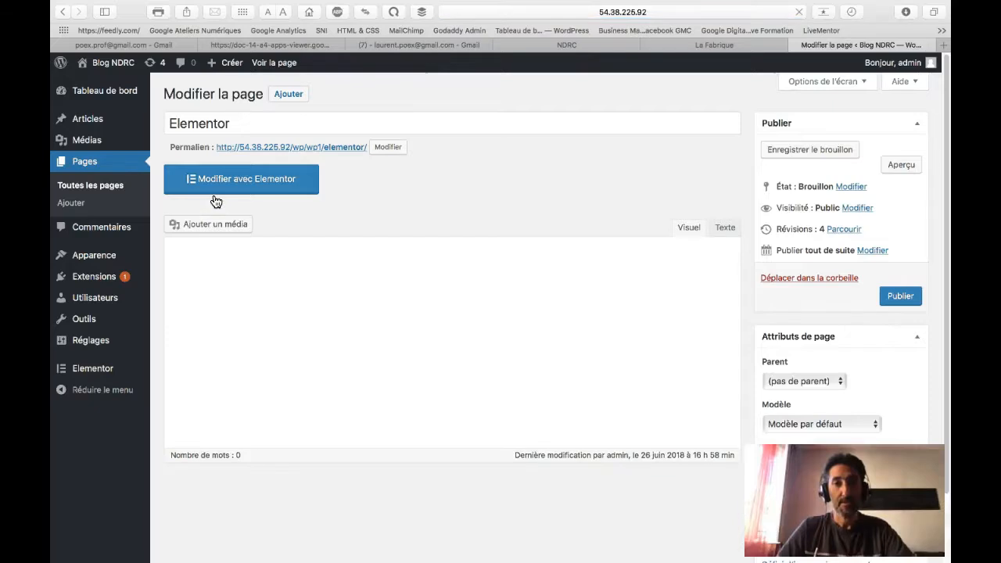
pyautogui.click(229, 279)
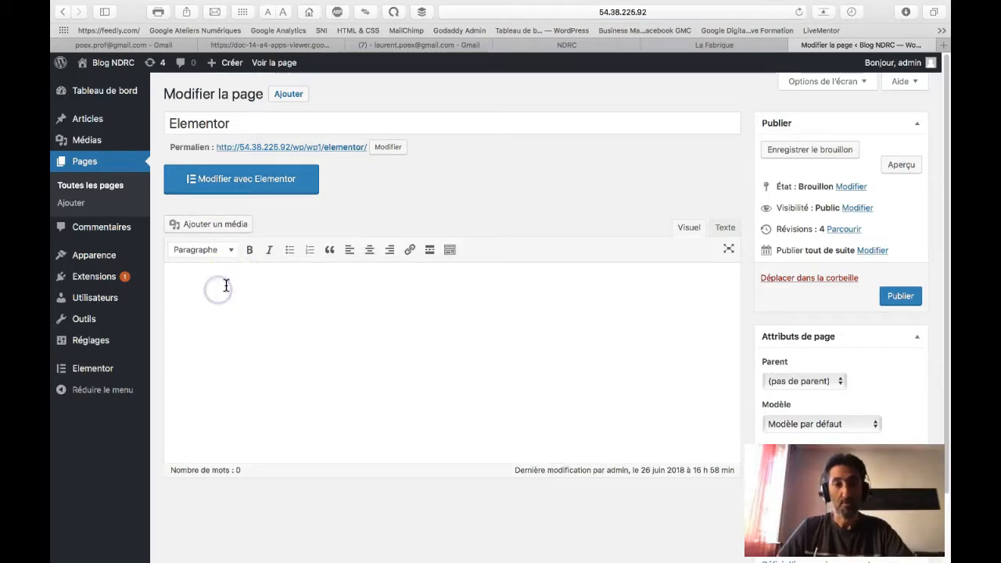
pyautogui.click(265, 184)
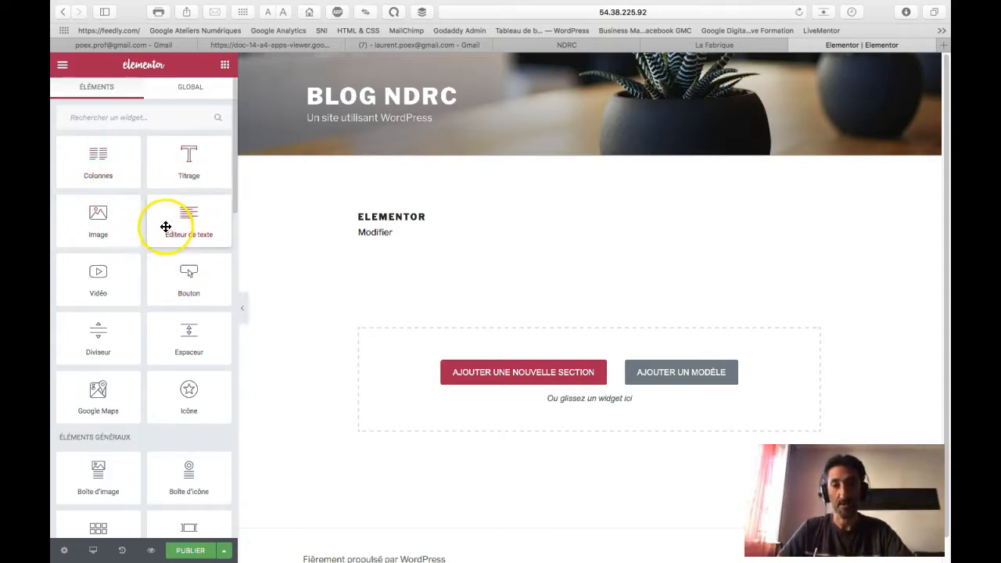
# Step: Add a two-column section, delete it again, and open 'Ajouter un modèle' to reach the Bibliothèque
pyautogui.moveTo(107, 167); pyautogui.dragTo(484, 397)
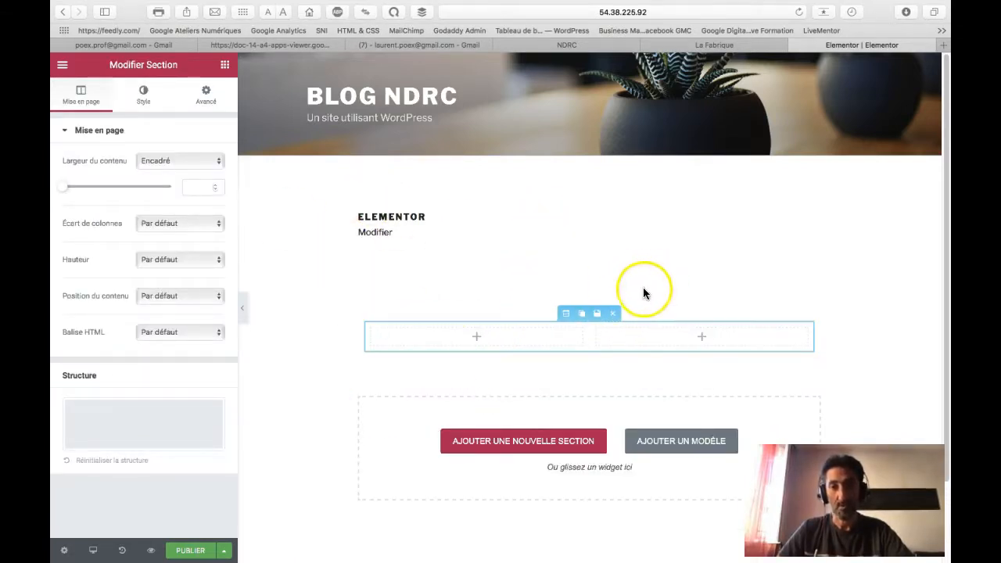
pyautogui.click(610, 313)
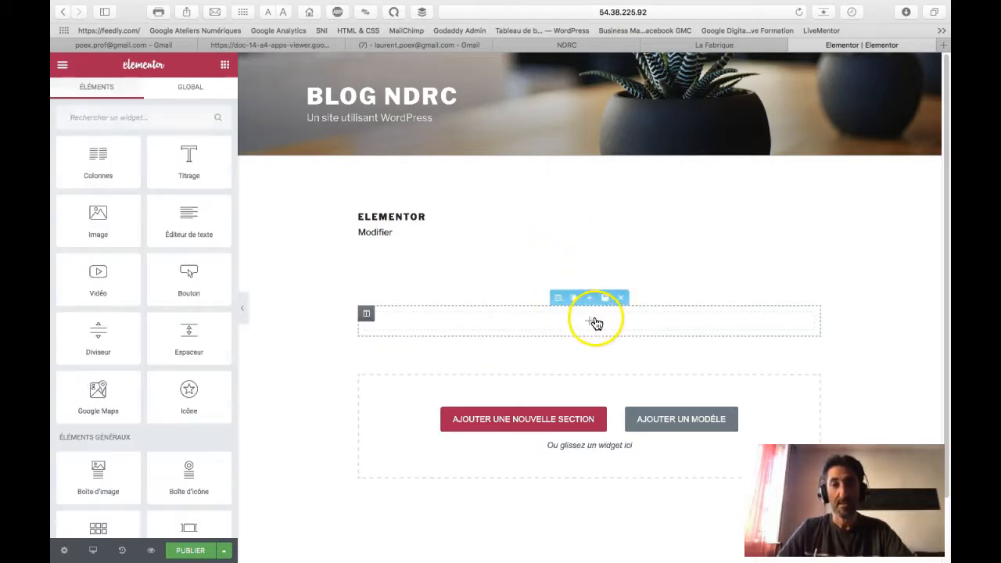
pyautogui.click(620, 298)
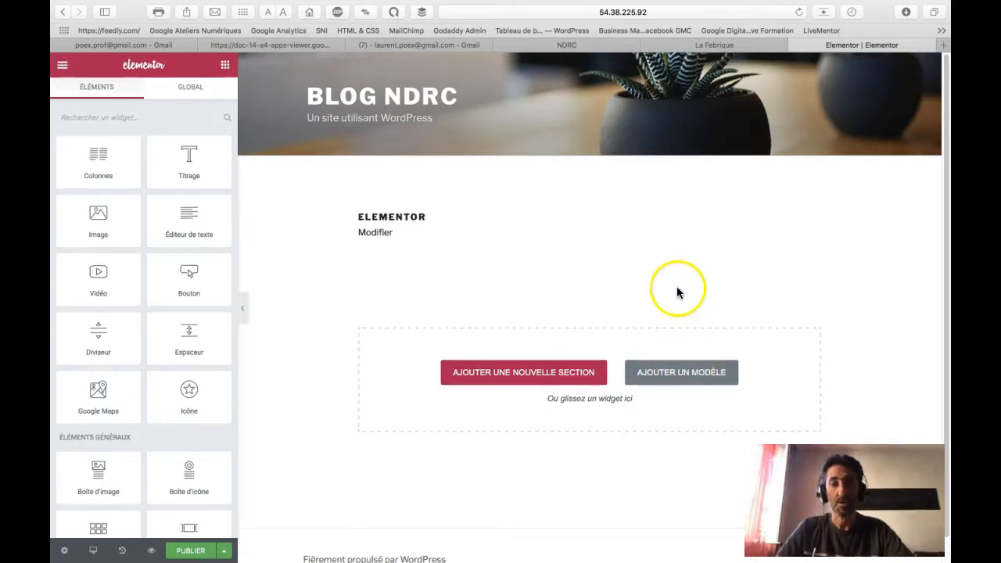
pyautogui.click(687, 372)
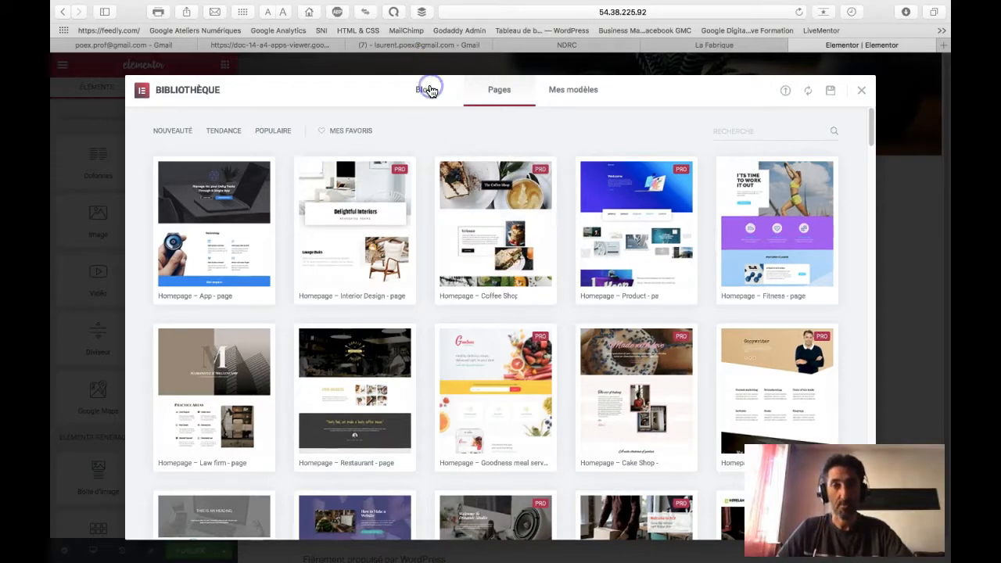
# Step: Browse the Blocs and Pages template grids and insert the Contact – Modern template
pyautogui.click(429, 91)
pyautogui.scroll(-5, 312, 216)
pyautogui.scroll(5, 312, 216)
pyautogui.click(486, 94)
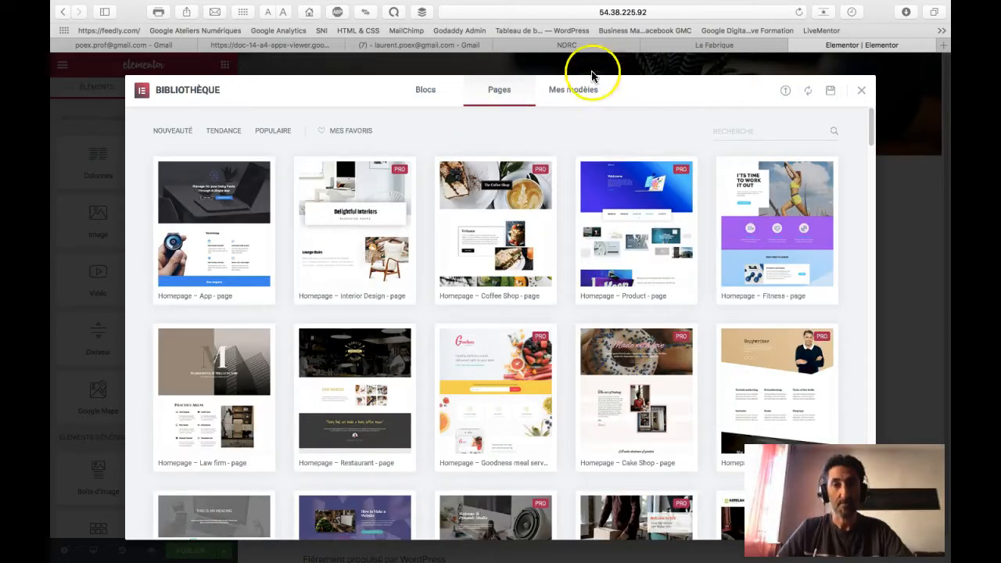
pyautogui.scroll(-3, 467, 194)
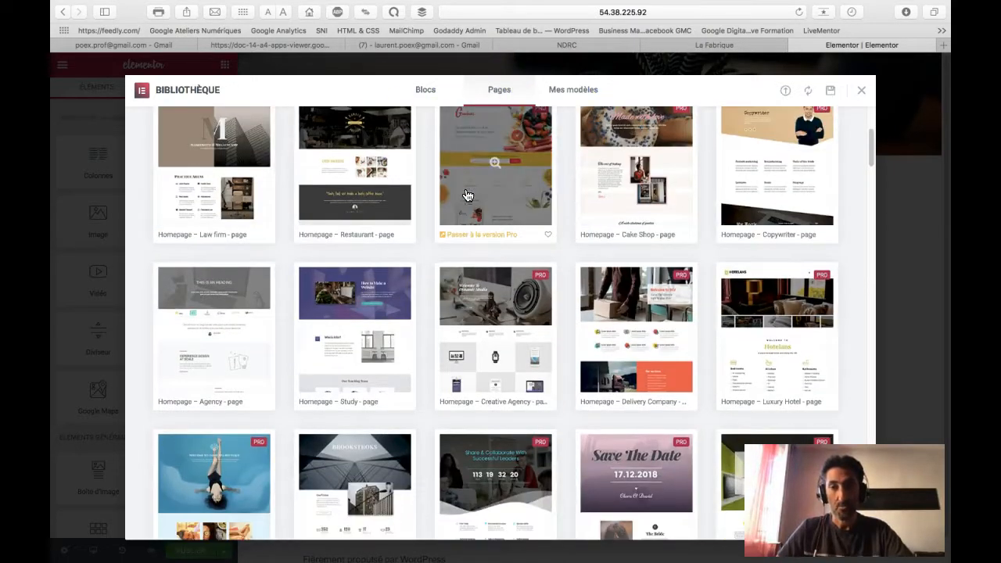
pyautogui.scroll(3, 466, 194)
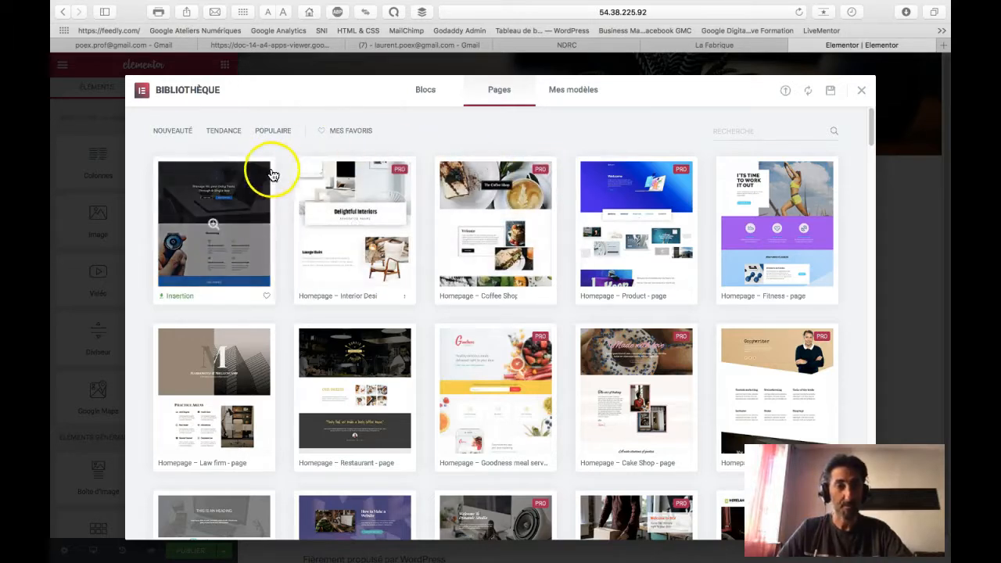
pyautogui.scroll(-6, 388, 195)
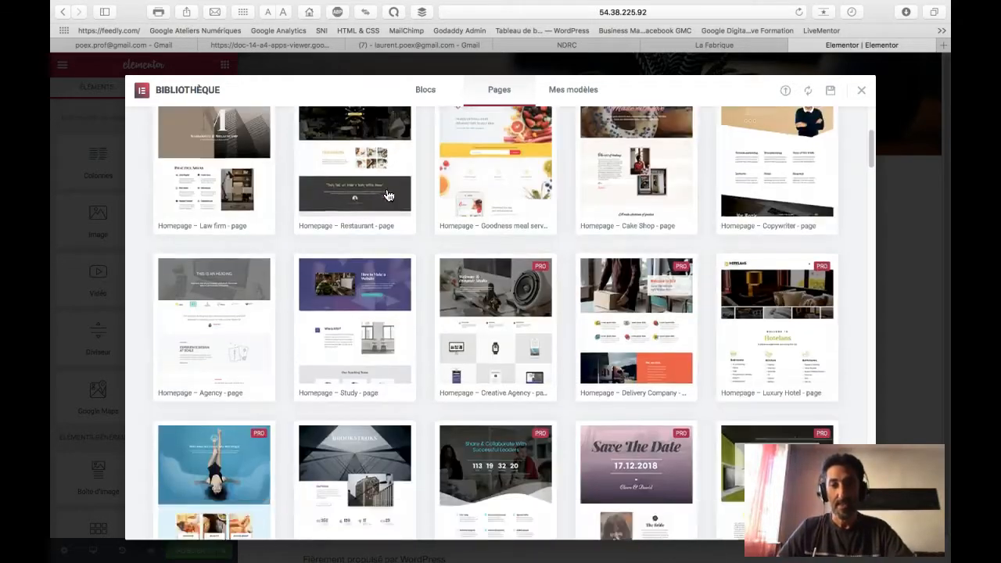
pyautogui.scroll(-8, 387, 195)
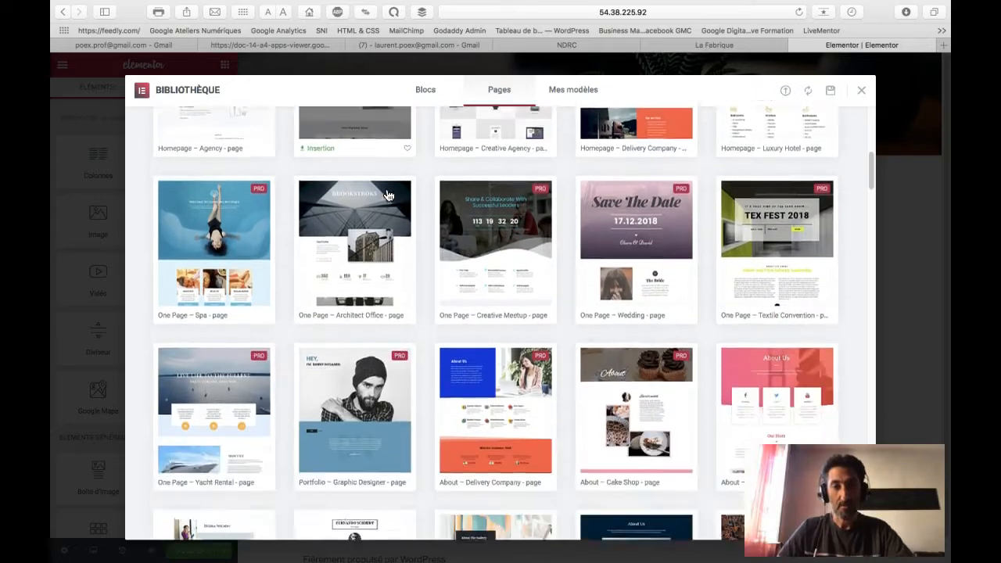
pyautogui.scroll(-6, 388, 195)
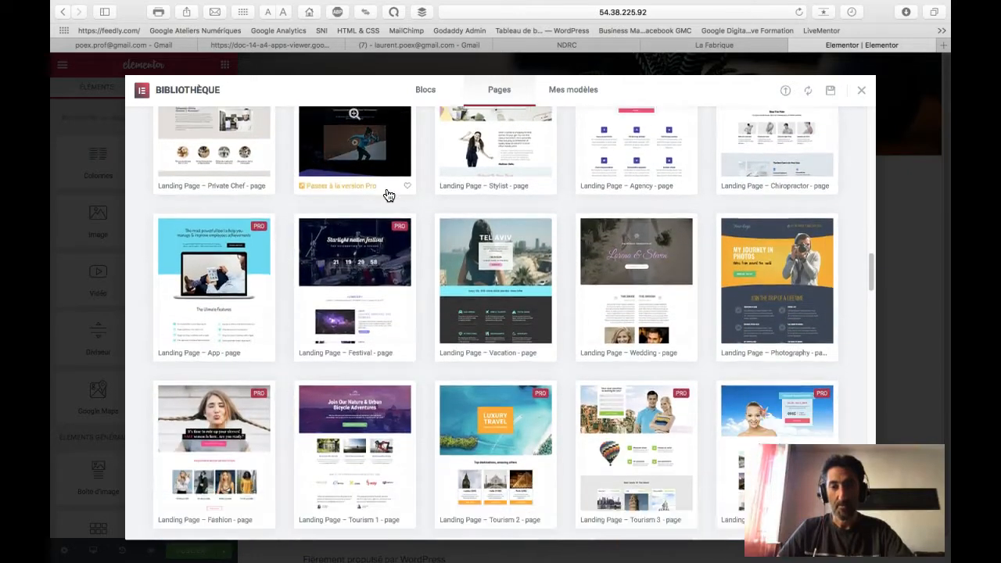
pyautogui.scroll(-4, 388, 195)
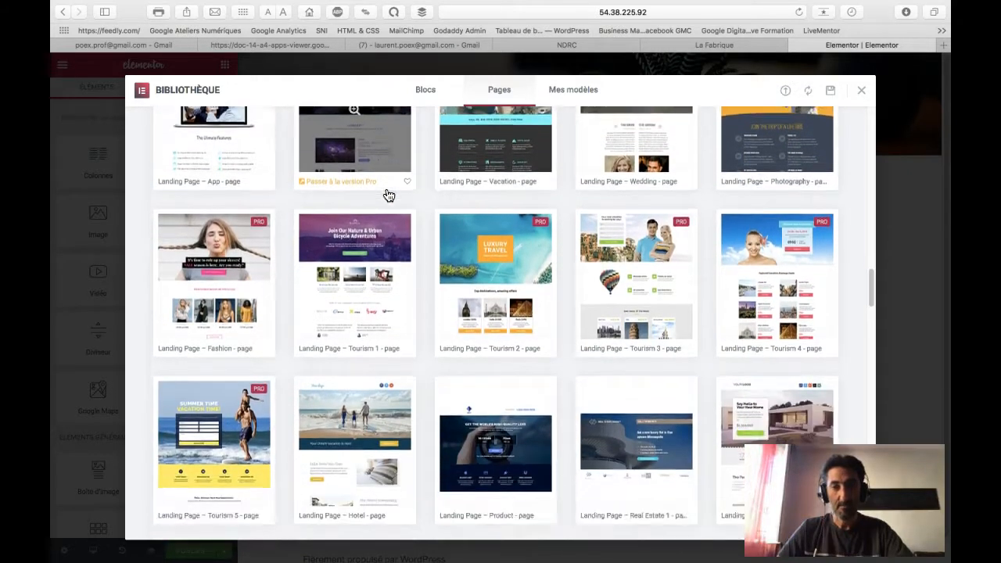
pyautogui.scroll(-2, 388, 195)
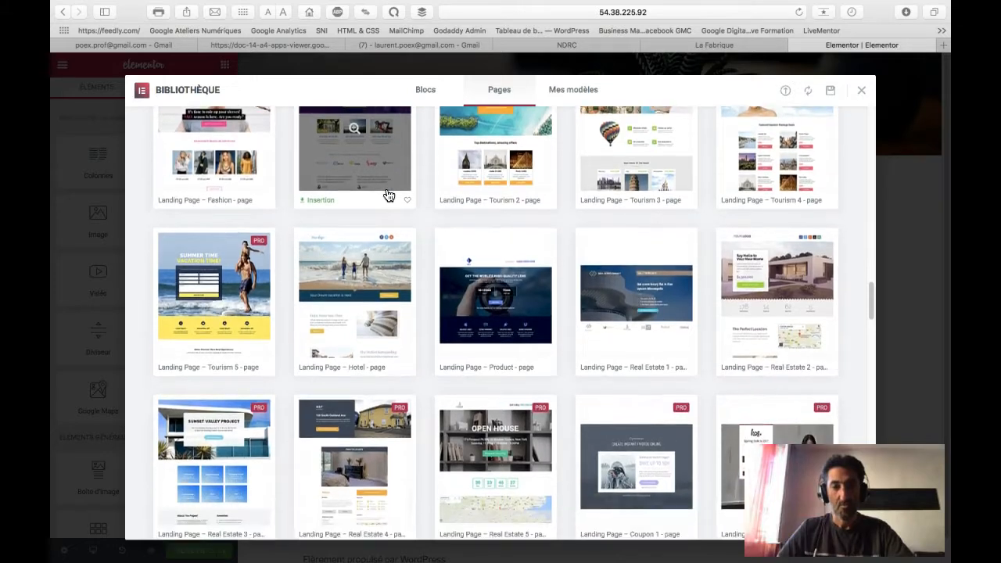
pyautogui.scroll(-1, 388, 195)
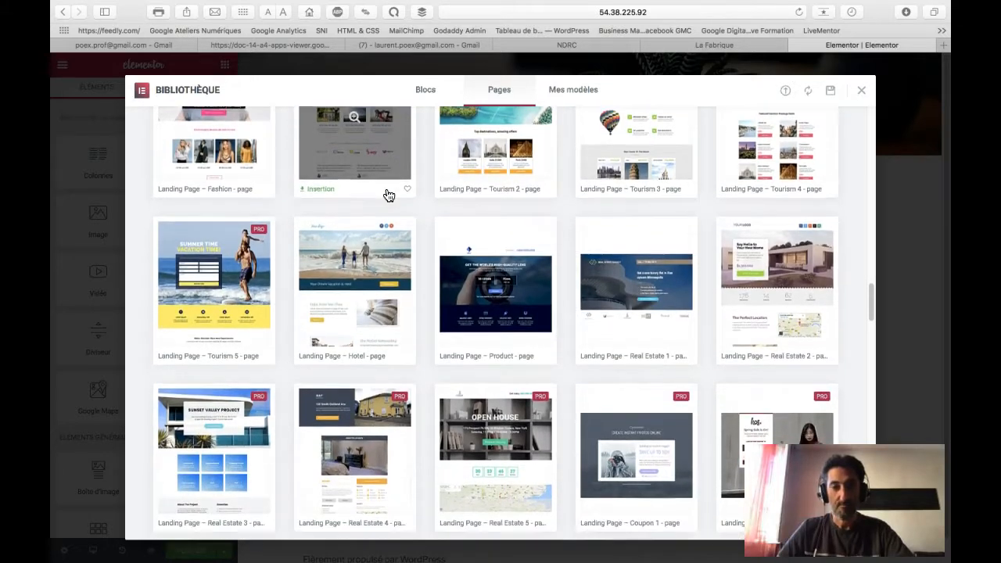
pyautogui.scroll(-1, 388, 195)
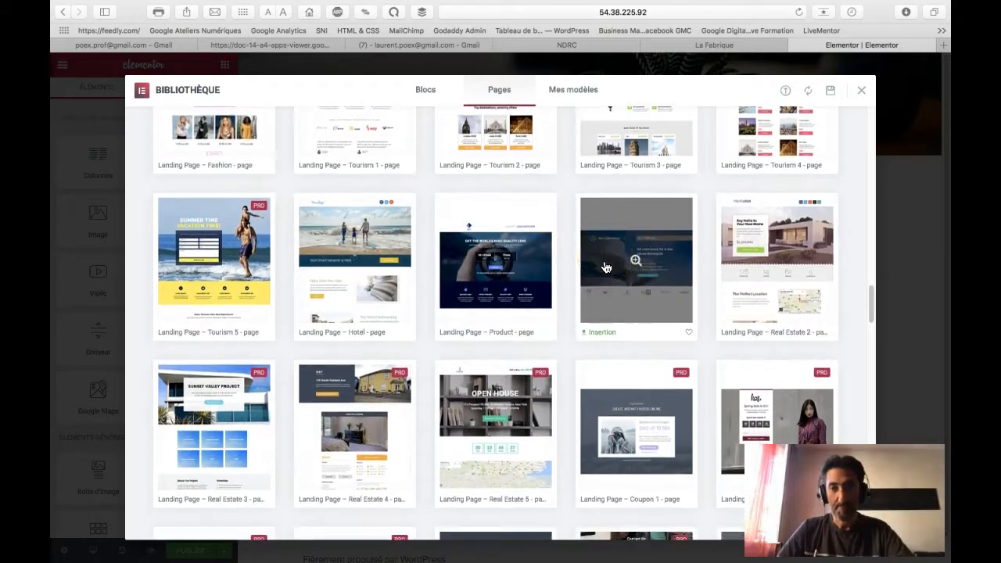
pyautogui.scroll(-1, 604, 267)
pyautogui.scroll(-1, 605, 268)
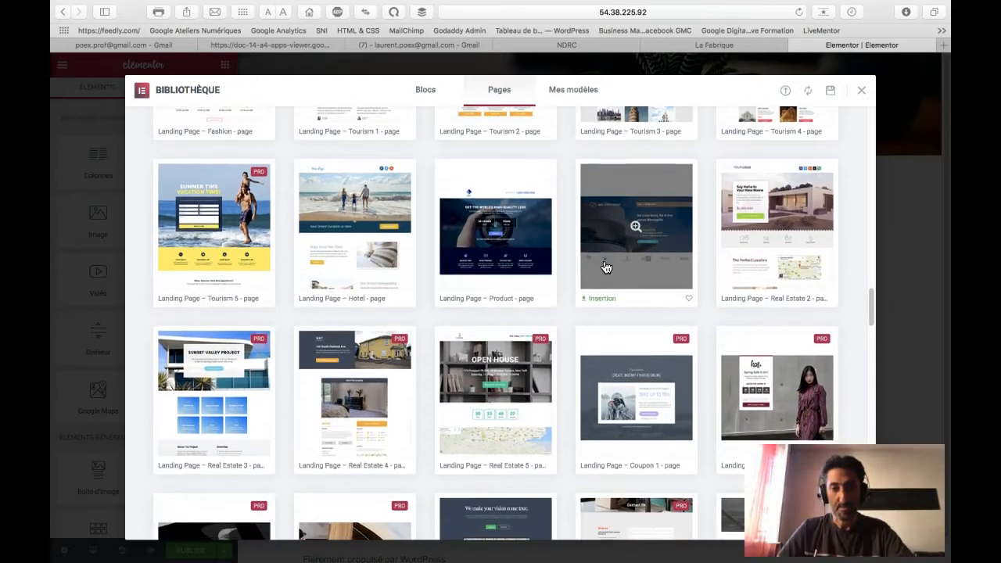
pyautogui.scroll(-1, 604, 267)
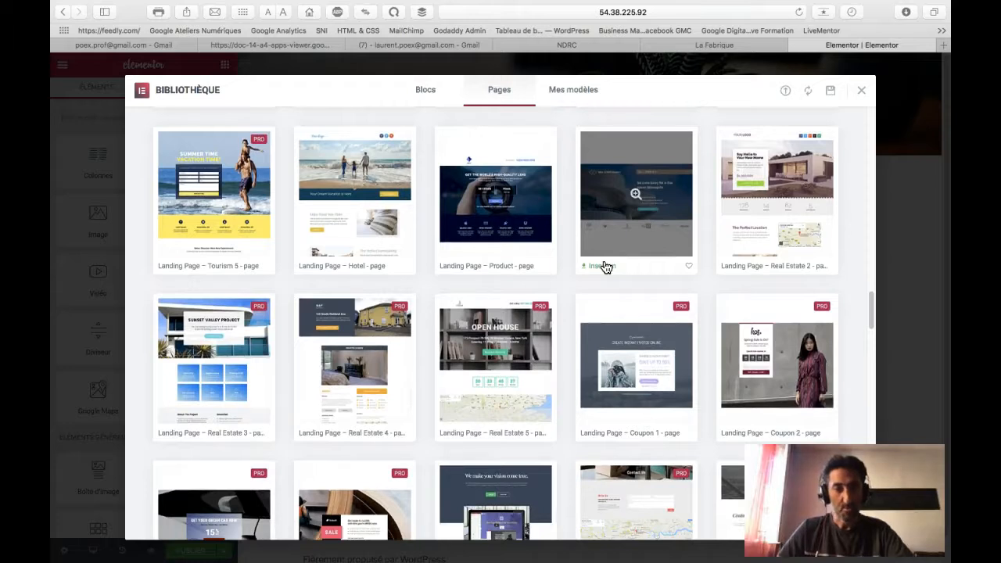
pyautogui.scroll(-1, 605, 267)
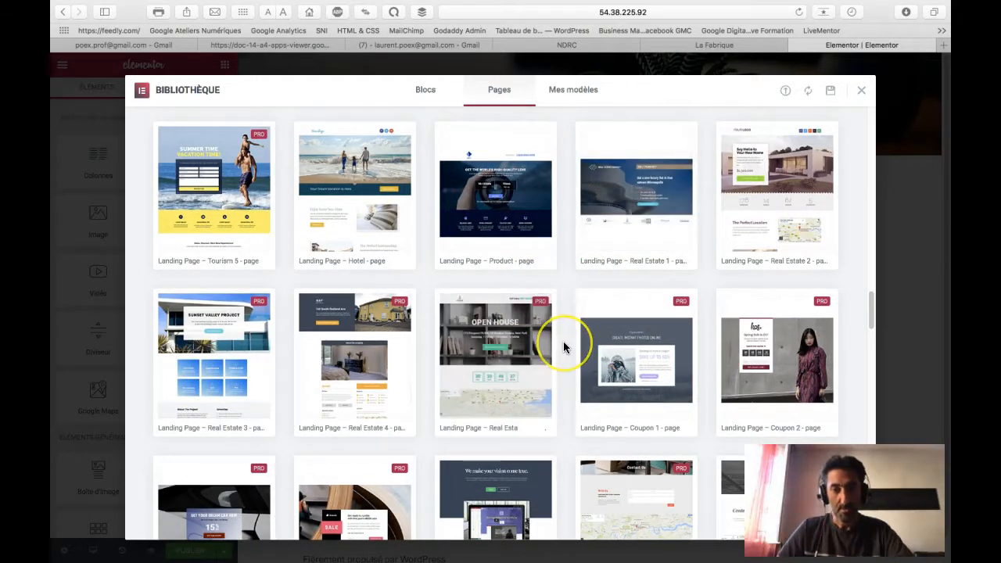
pyautogui.moveTo(745, 221)
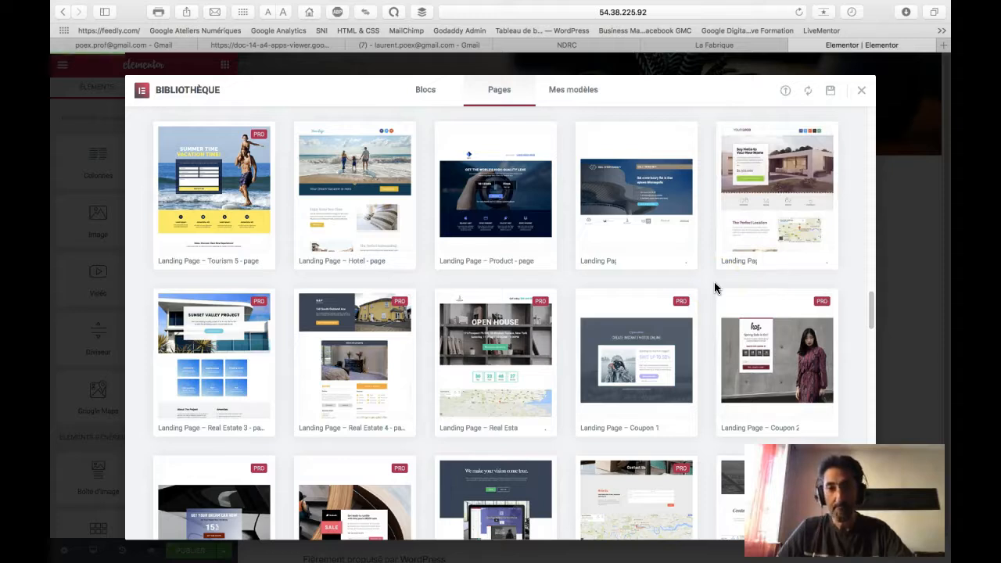
pyautogui.scroll(-2, 713, 284)
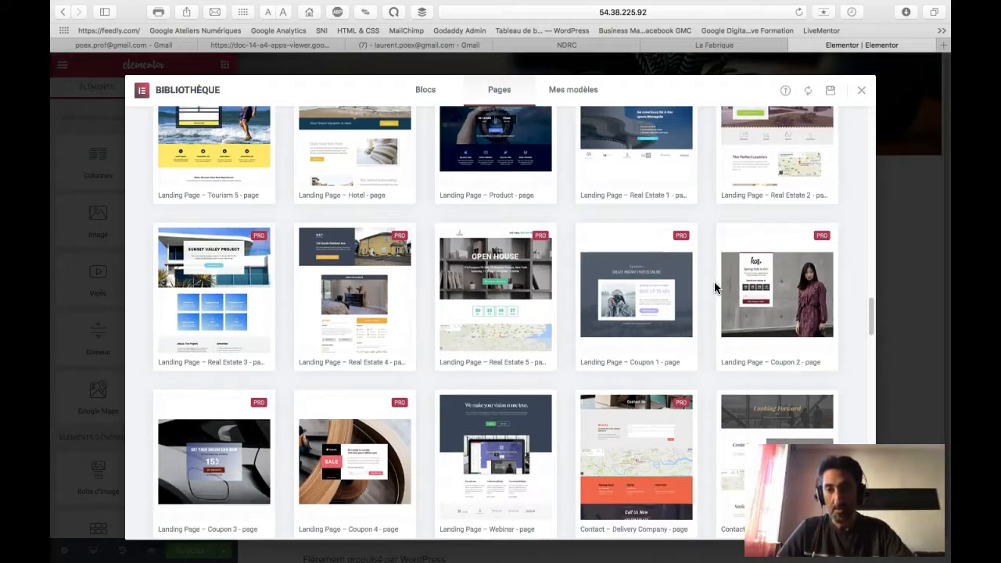
pyautogui.scroll(-2, 714, 288)
pyautogui.scroll(-3, 714, 288)
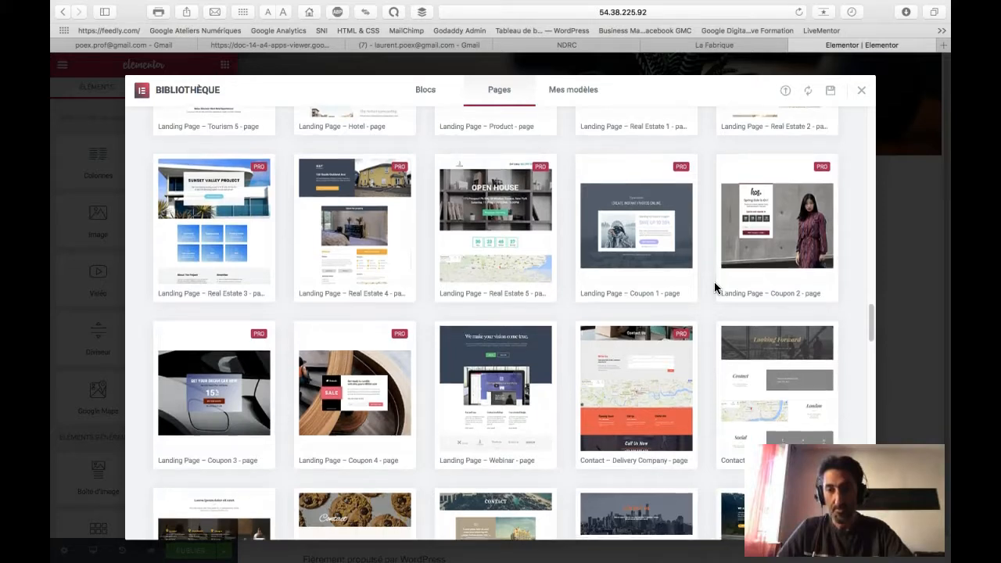
pyautogui.scroll(-2, 714, 288)
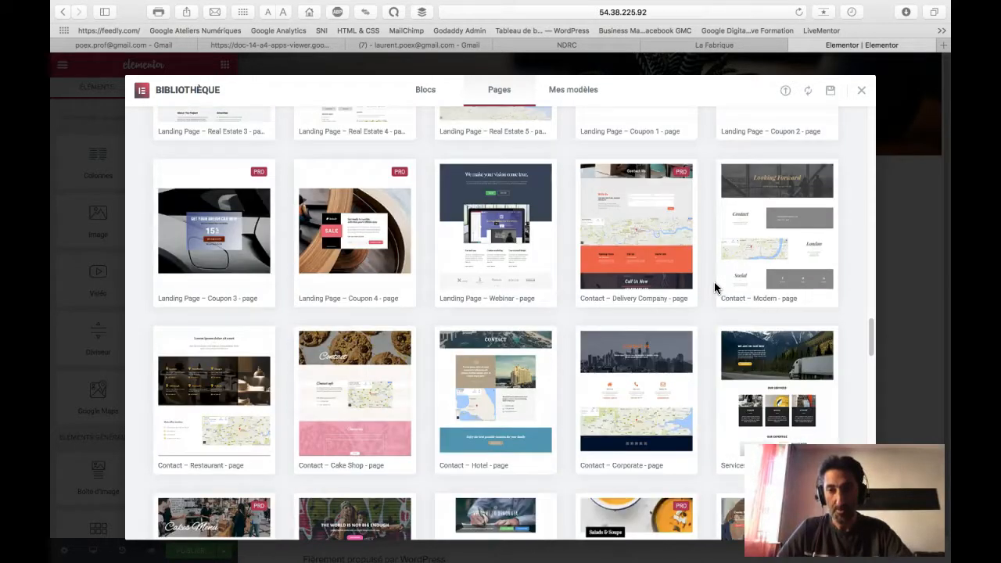
pyautogui.scroll(-2, 714, 287)
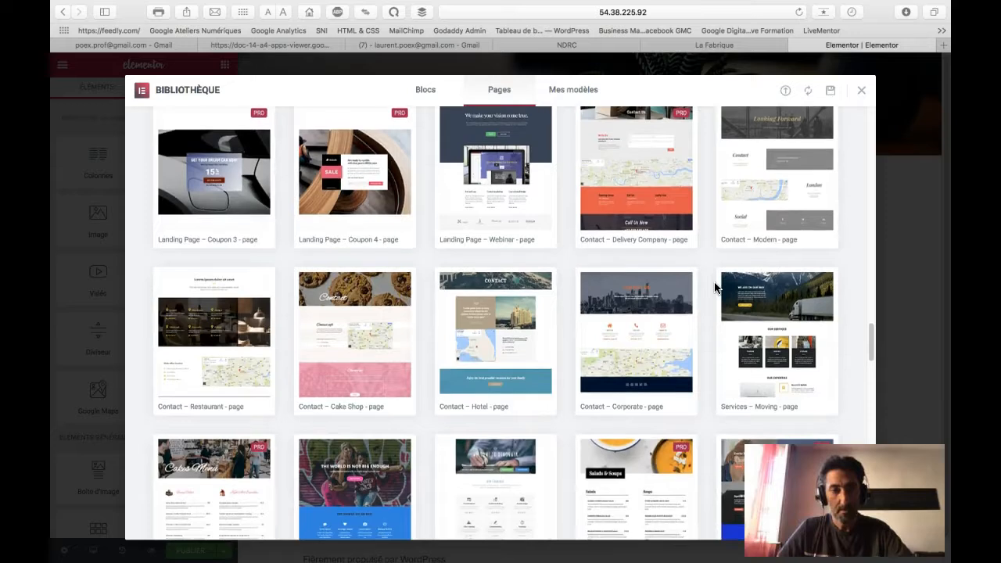
pyautogui.scroll(-1, 714, 288)
pyautogui.scroll(-1, 714, 288)
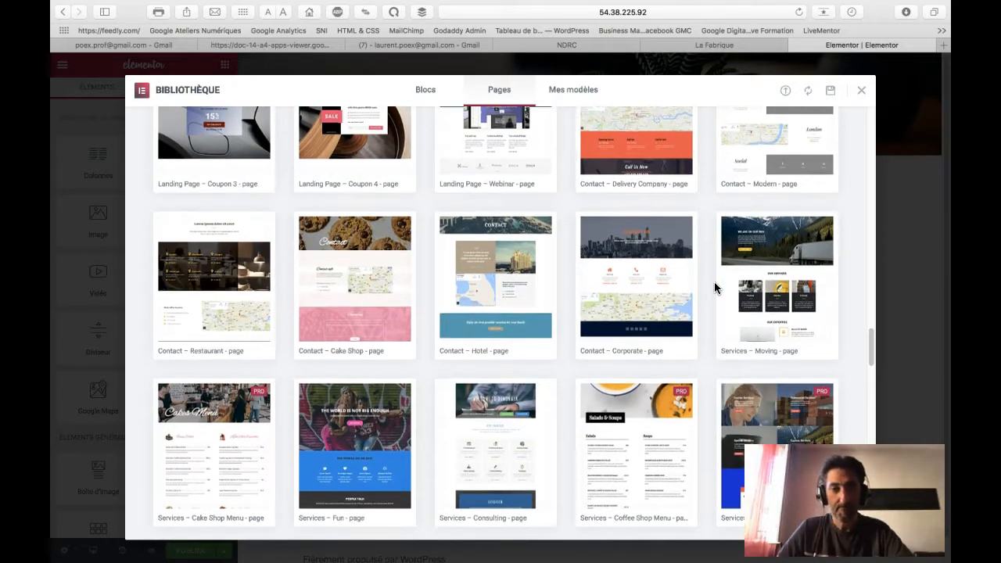
pyautogui.scroll(-2, 713, 288)
pyautogui.scroll(-4, 714, 287)
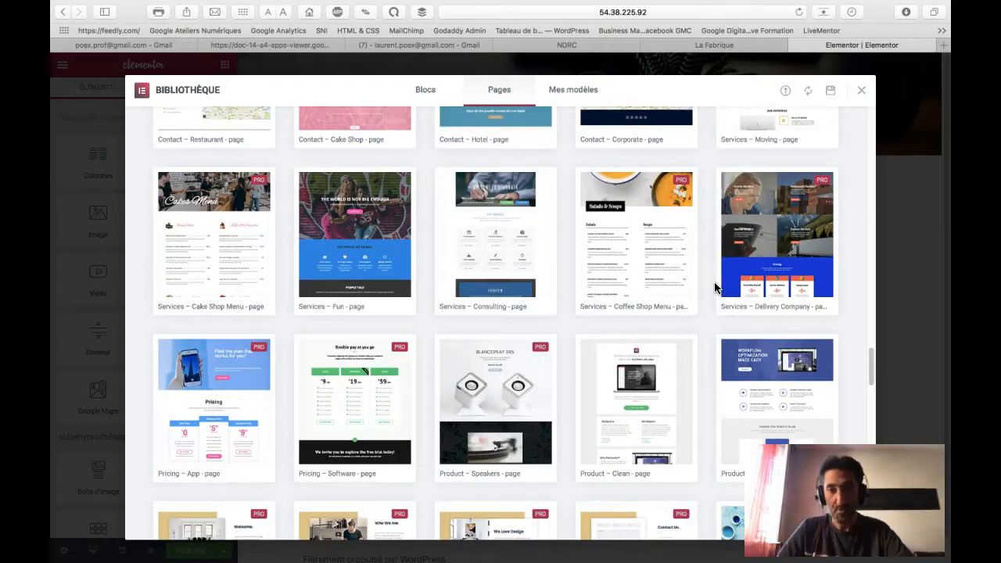
pyautogui.scroll(-2, 714, 288)
pyautogui.scroll(7, 714, 288)
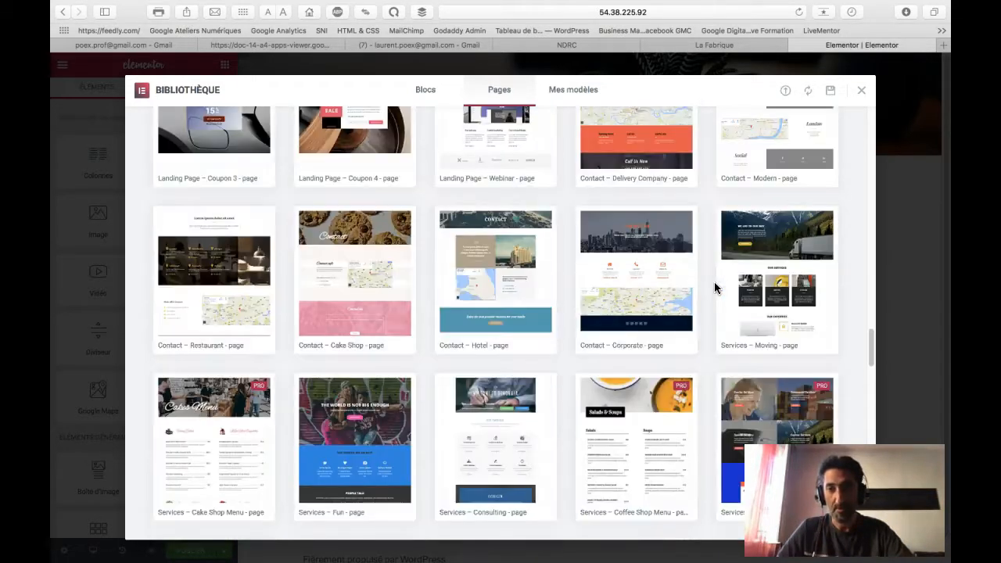
pyautogui.scroll(4, 714, 288)
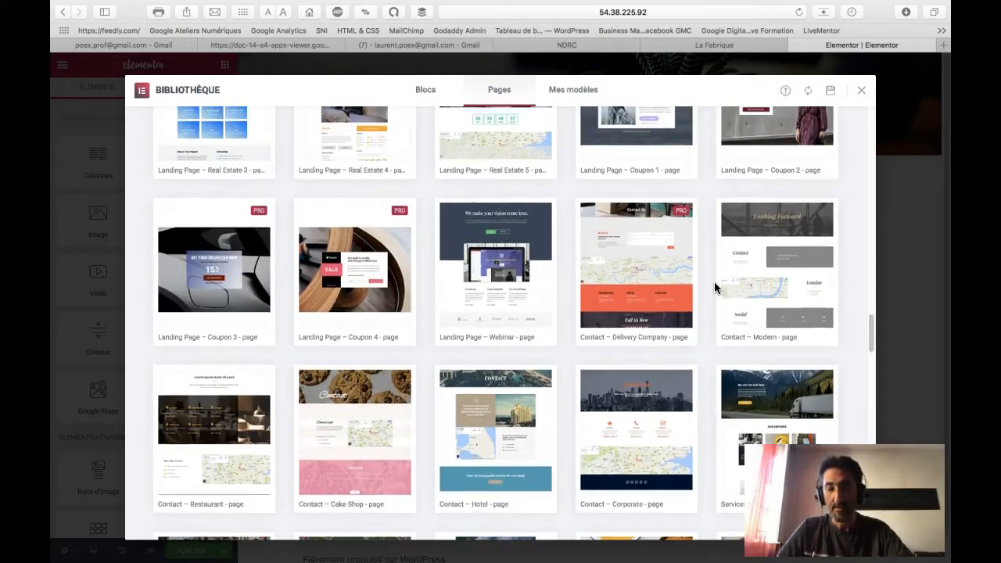
pyautogui.scroll(1, 714, 287)
pyautogui.scroll(3, 714, 287)
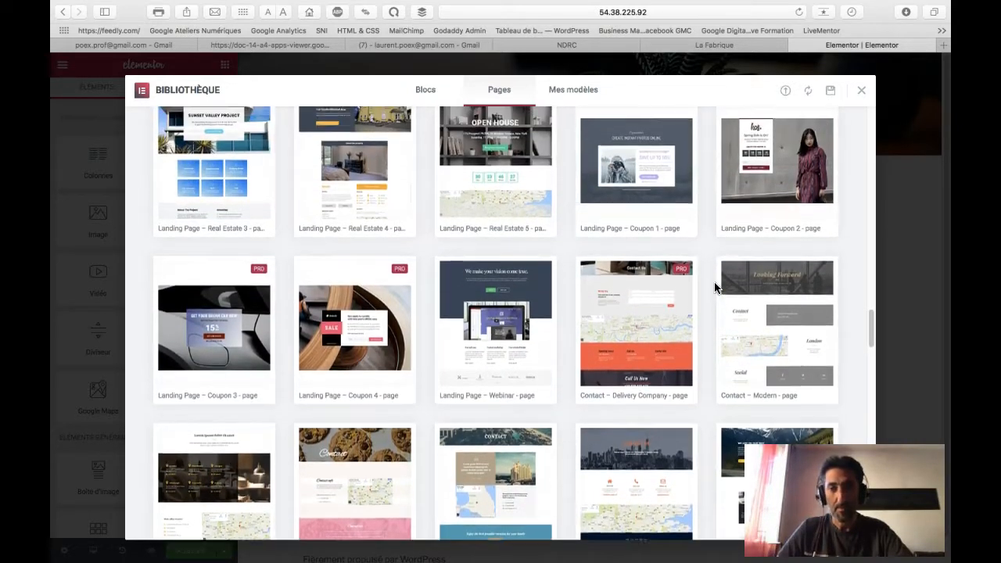
pyautogui.scroll(-1, 714, 288)
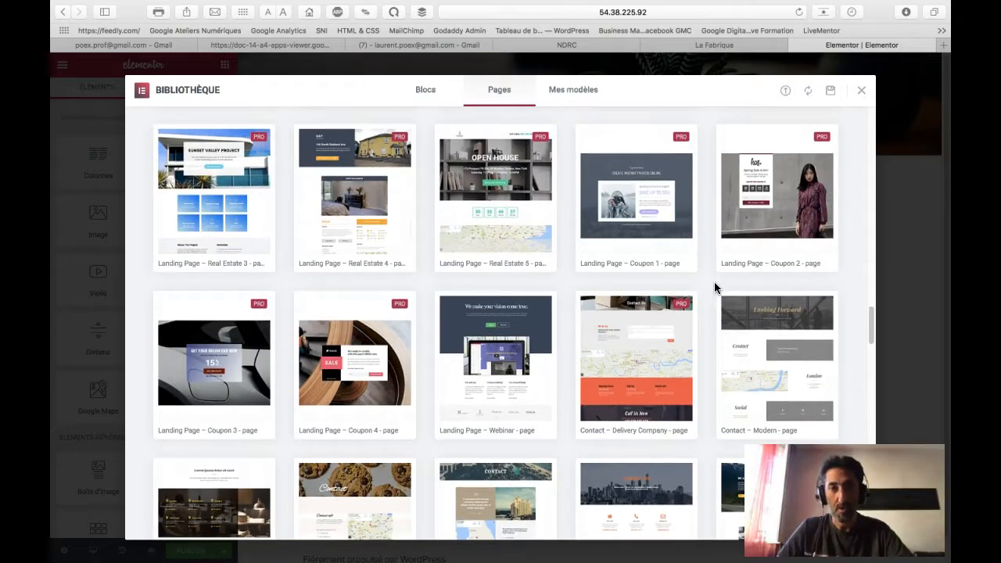
pyautogui.scroll(-2, 714, 288)
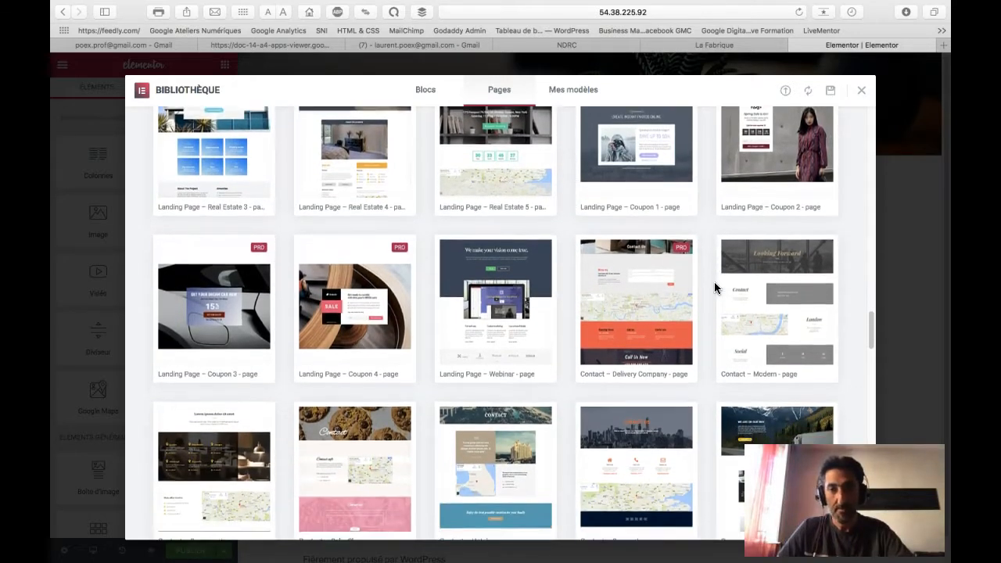
pyautogui.scroll(-2, 714, 287)
pyautogui.click(759, 302)
# Step: Deselect the hero and review the Contact, London map, Social and Jobs/Press/Finance sections
pyautogui.click(674, 262)
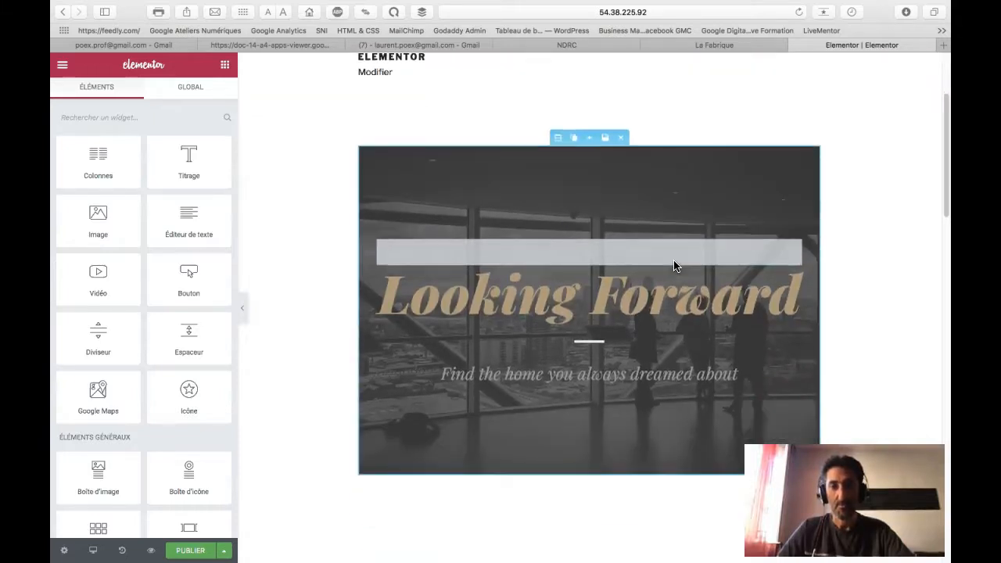
pyautogui.click(864, 269)
pyautogui.scroll(-5, 866, 266)
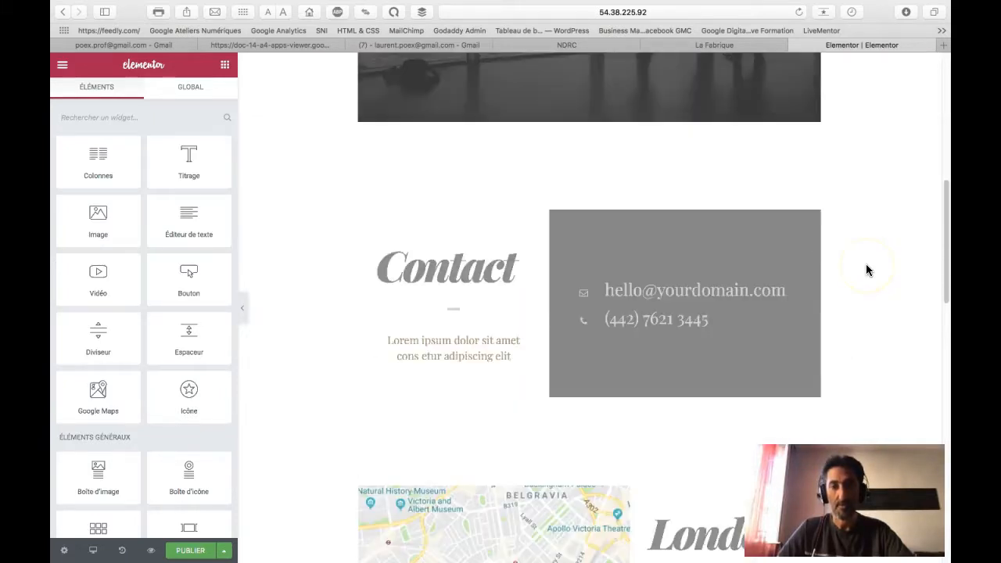
pyautogui.scroll(-8, 866, 269)
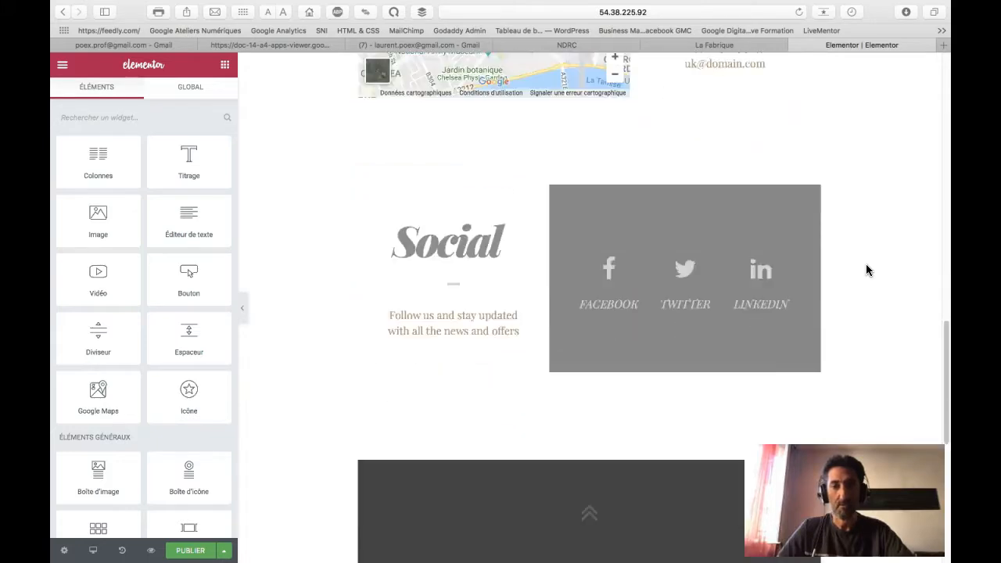
pyautogui.scroll(-5, 865, 270)
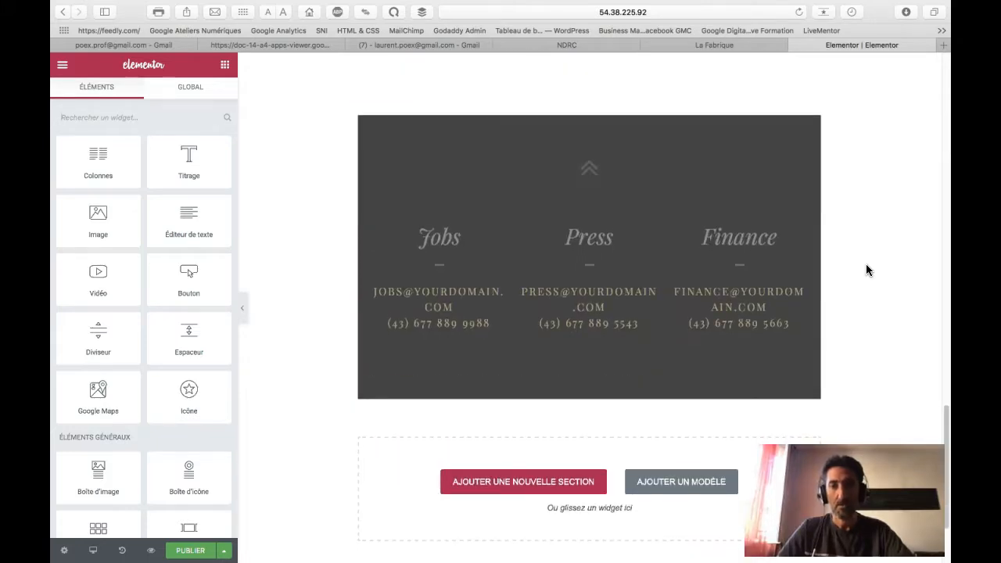
pyautogui.scroll(4, 865, 270)
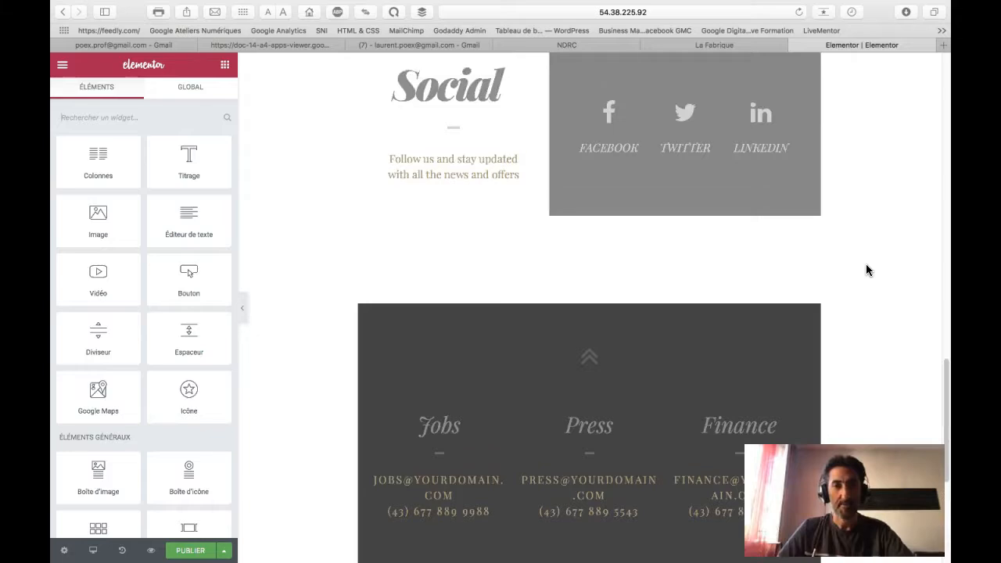
pyautogui.scroll(7, 866, 270)
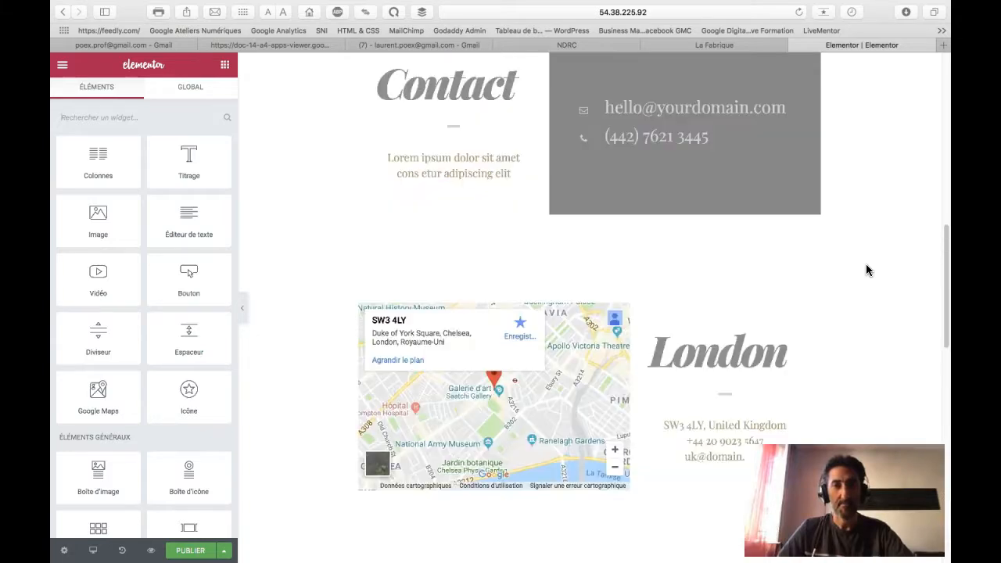
# Step: Preview the page and scroll through its Looking Forward banner, London map and Social sections
pyautogui.click(154, 551)
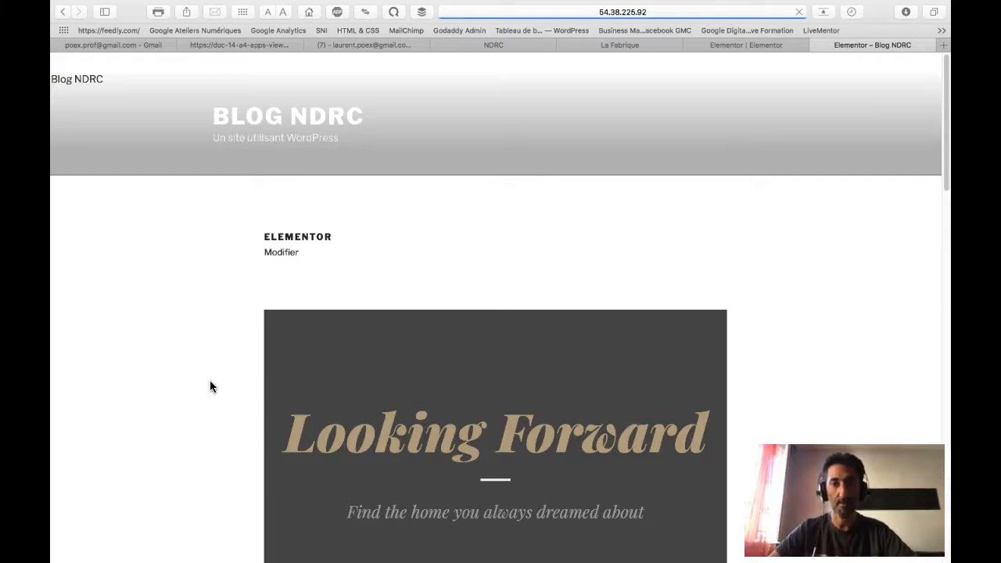
pyautogui.scroll(-6, 210, 382)
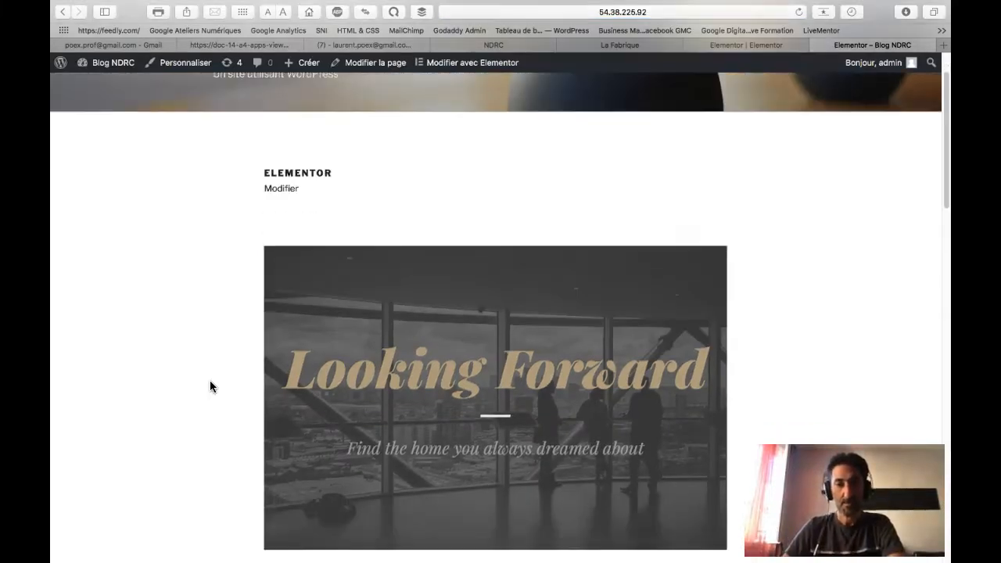
pyautogui.scroll(-10, 210, 382)
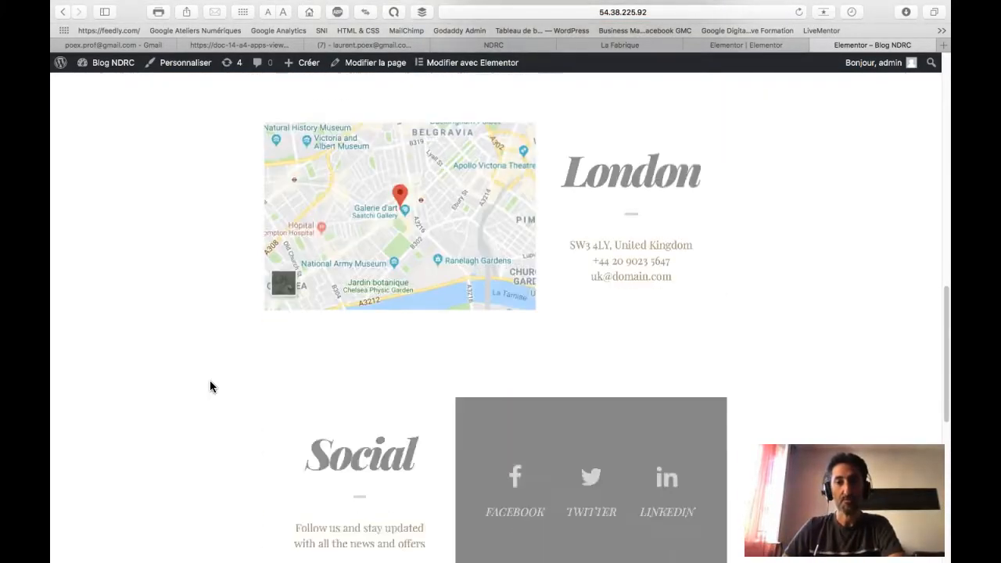
pyautogui.scroll(15, 210, 386)
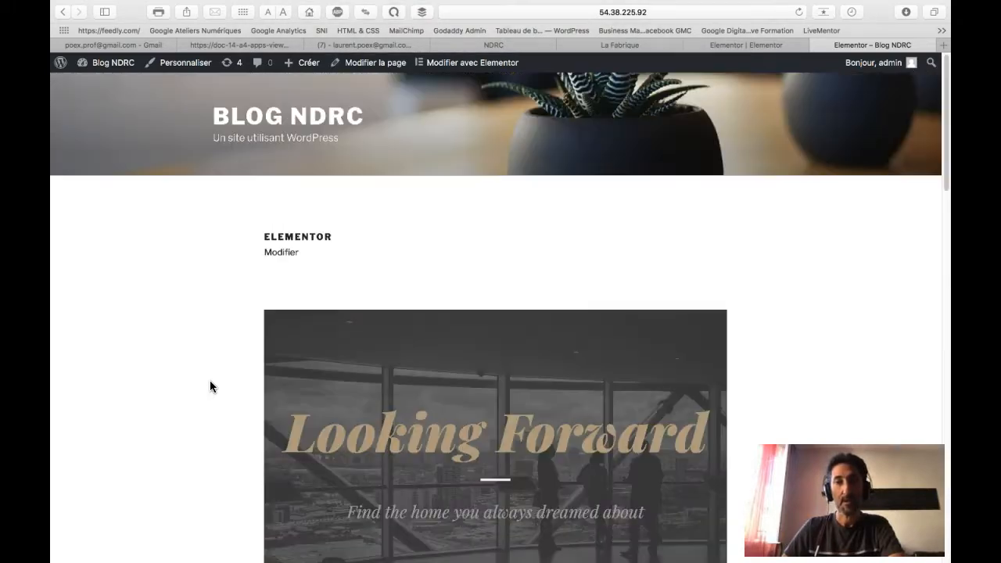
# Step: Back from the preview, retype the hero heading 'Looking Forward' as 'Bienvenue'
pyautogui.click(816, 45)
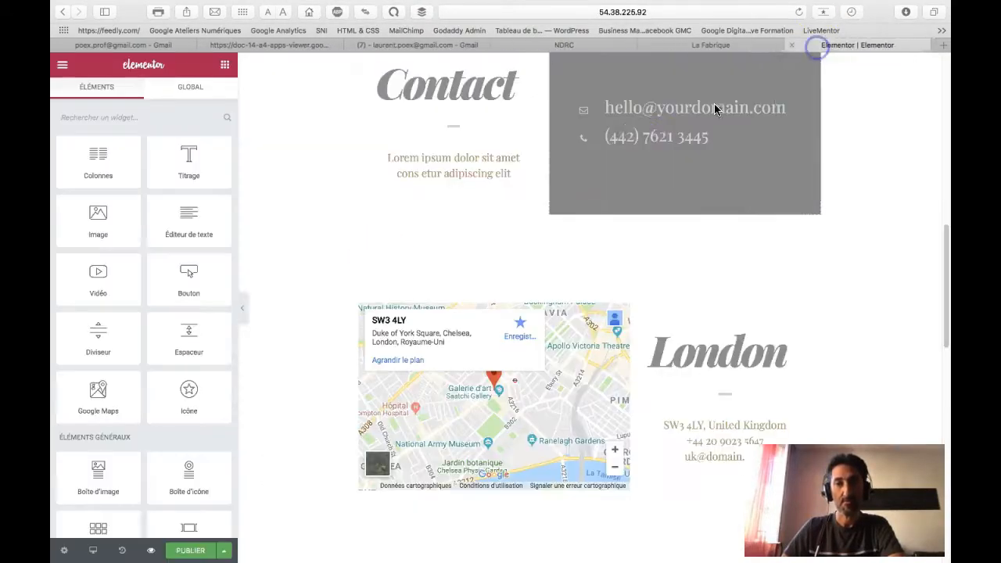
pyautogui.scroll(-2, 304, 263)
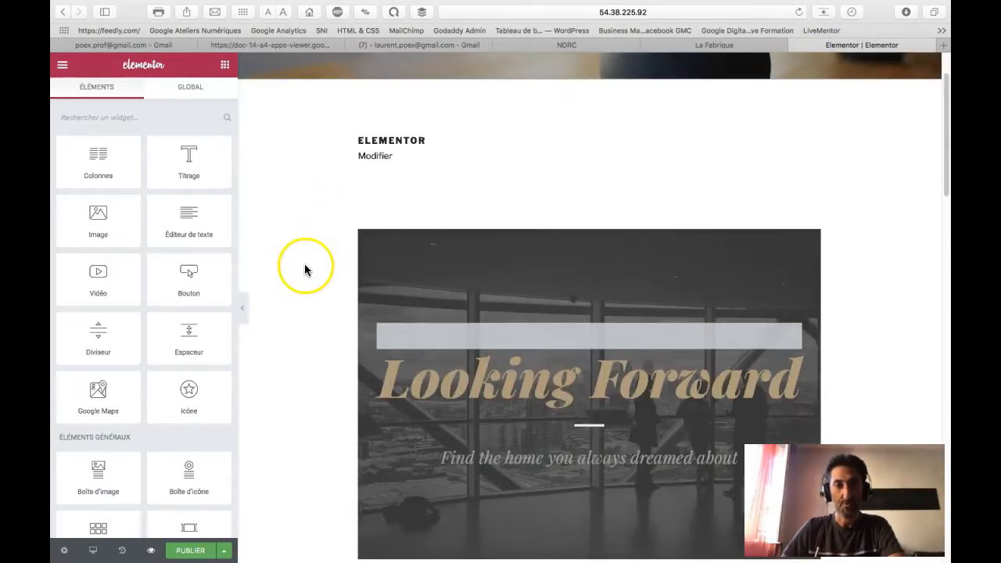
pyautogui.scroll(-5, 279, 250)
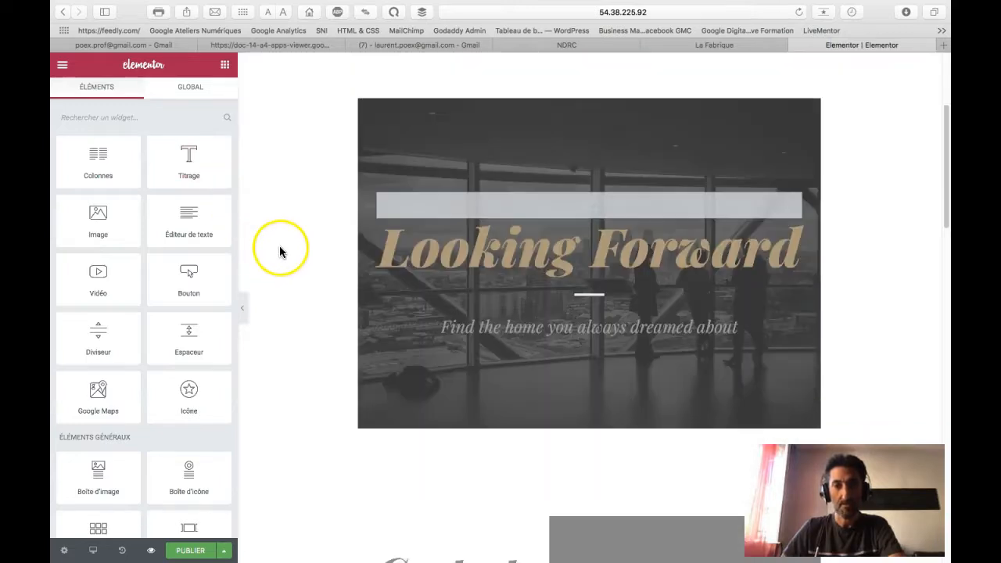
pyautogui.click(545, 245)
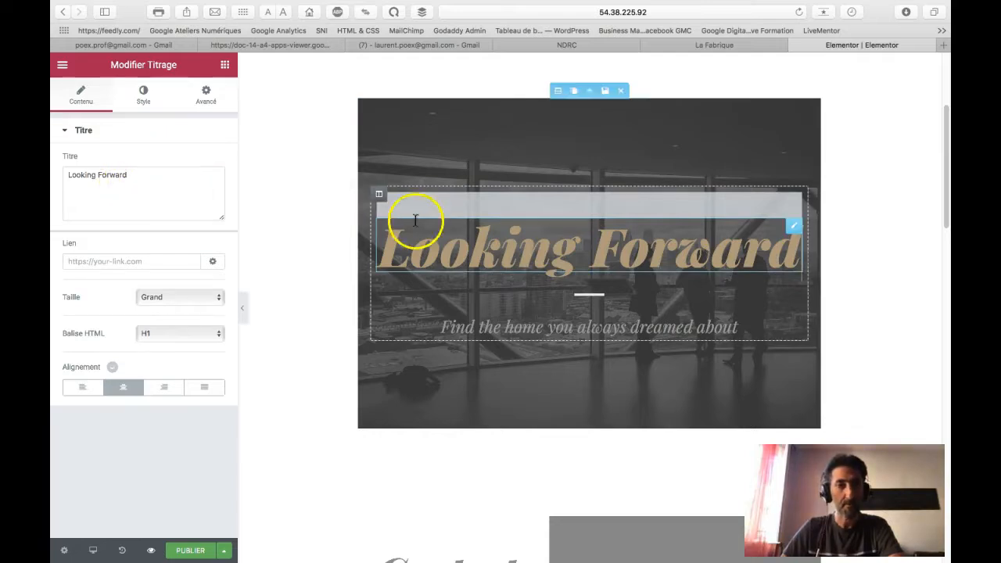
pyautogui.click(131, 174)
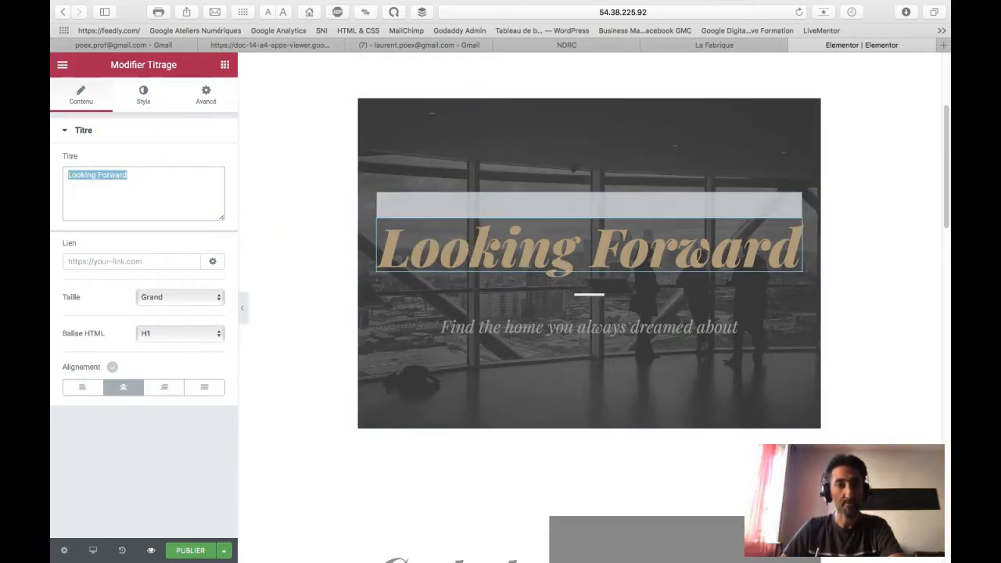
pyautogui.write('Bien')
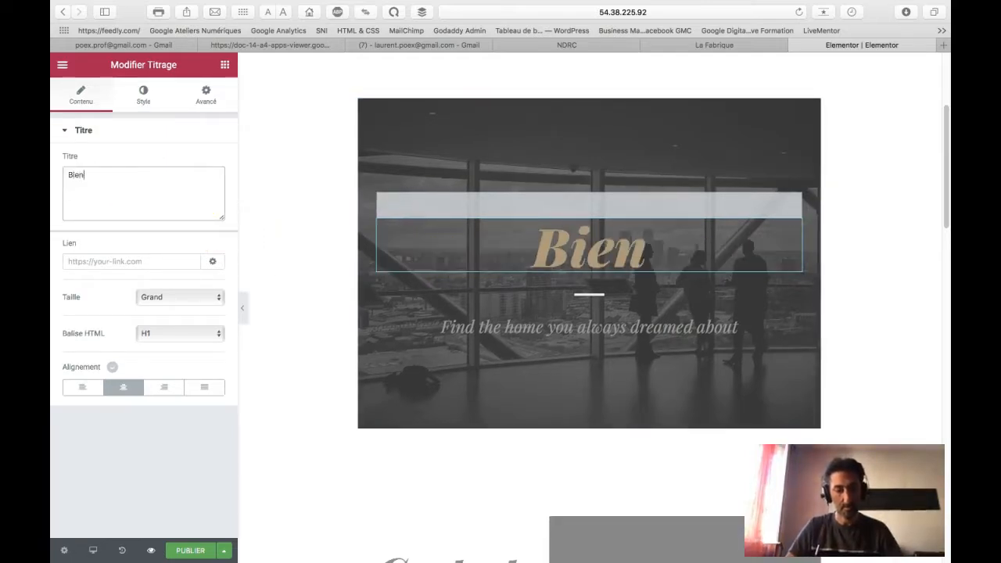
pyautogui.write('venue')
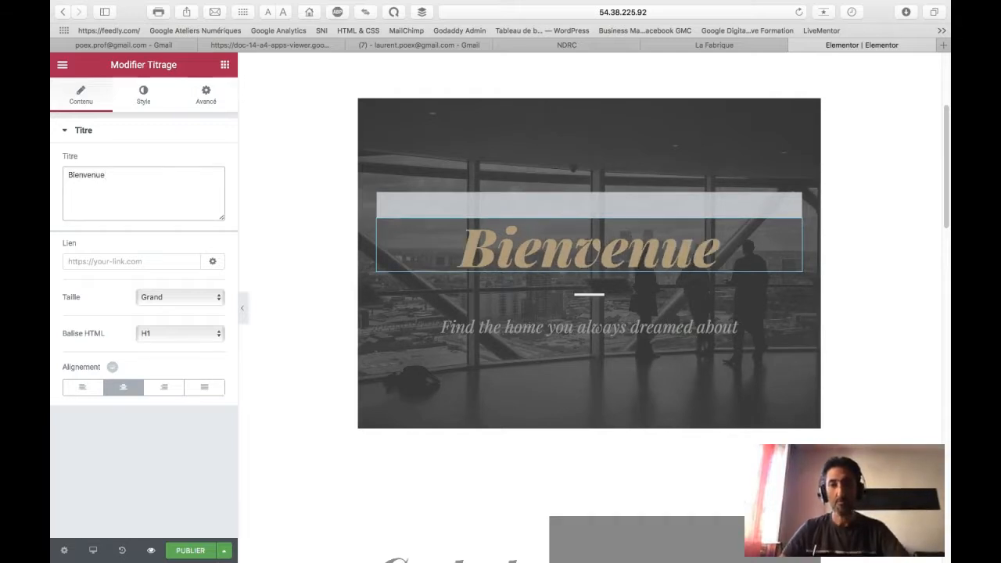
pyautogui.click(553, 236)
pyautogui.press('BackSpace')
pyautogui.press('BackSpace')
pyautogui.press('BackSpace')
pyautogui.press('BackSpace')
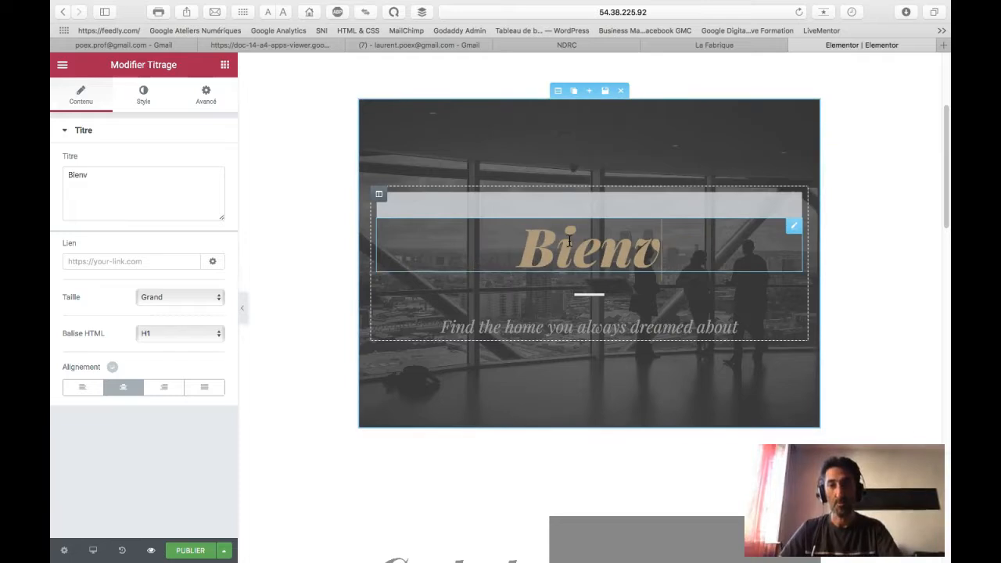
pyautogui.click(139, 186)
pyautogui.click(474, 228)
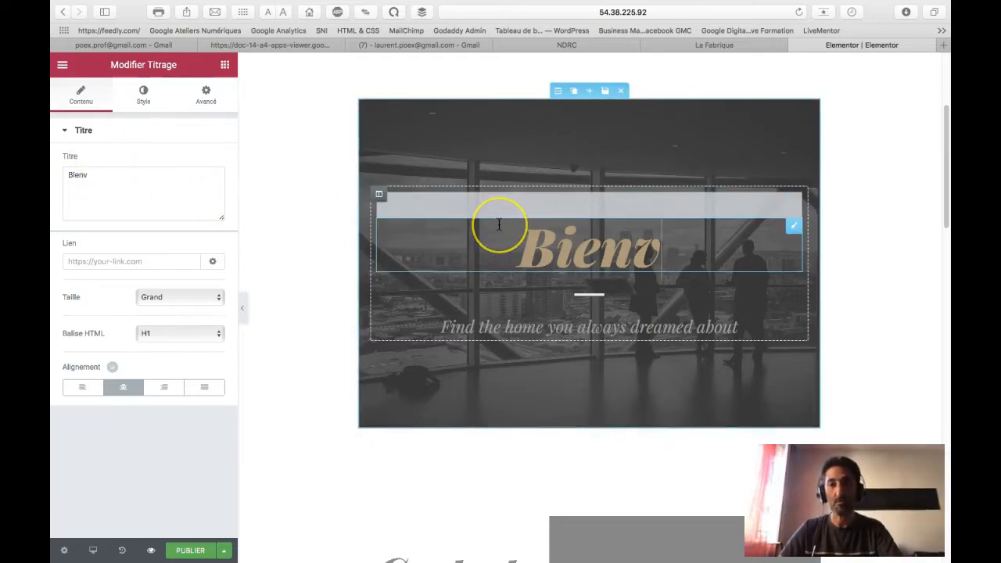
pyautogui.write('enue')
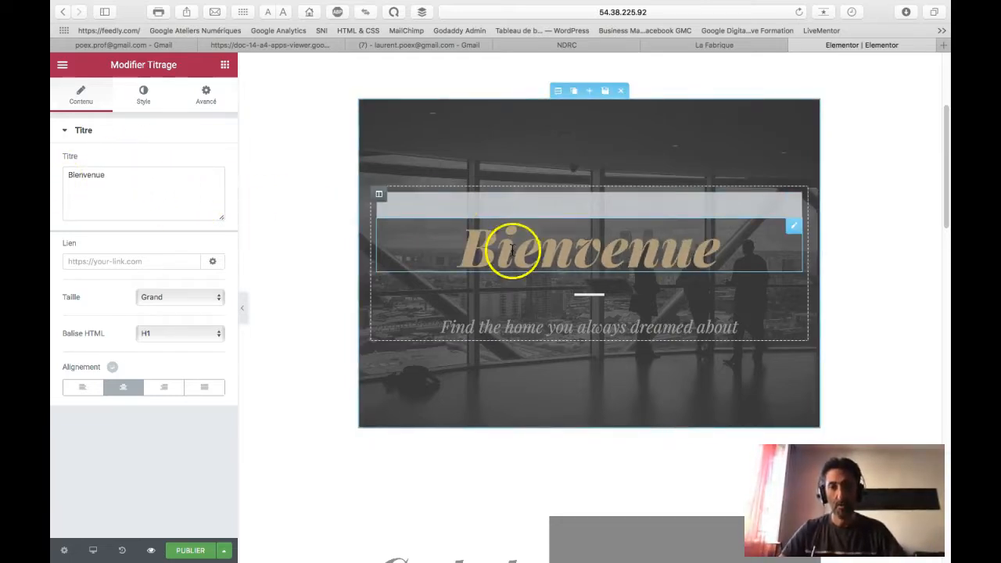
# Step: Replace the hero subtitle text with 'Pour en savoir plus sur son orientation'
pyautogui.click(599, 337)
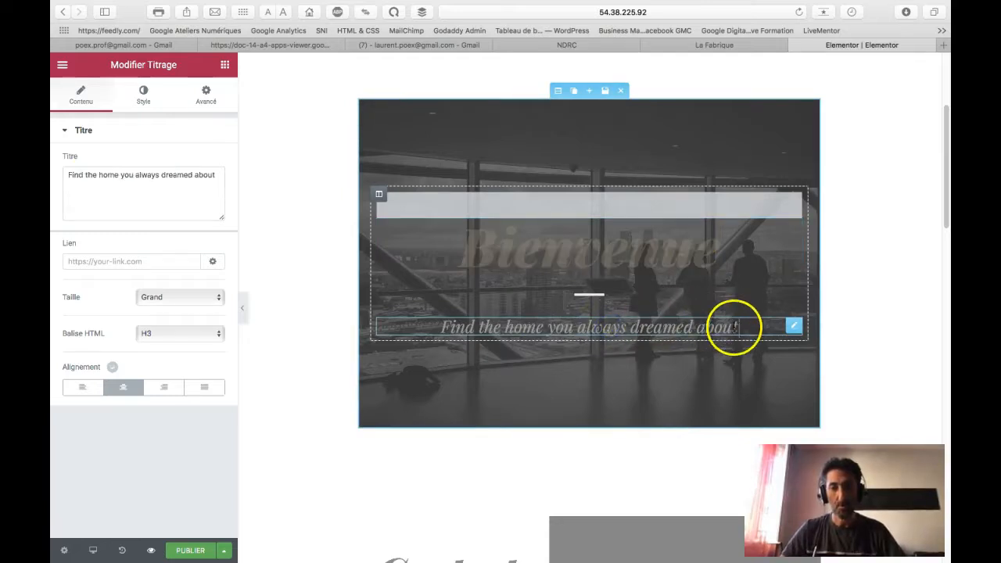
pyautogui.tripleClick(430, 328)
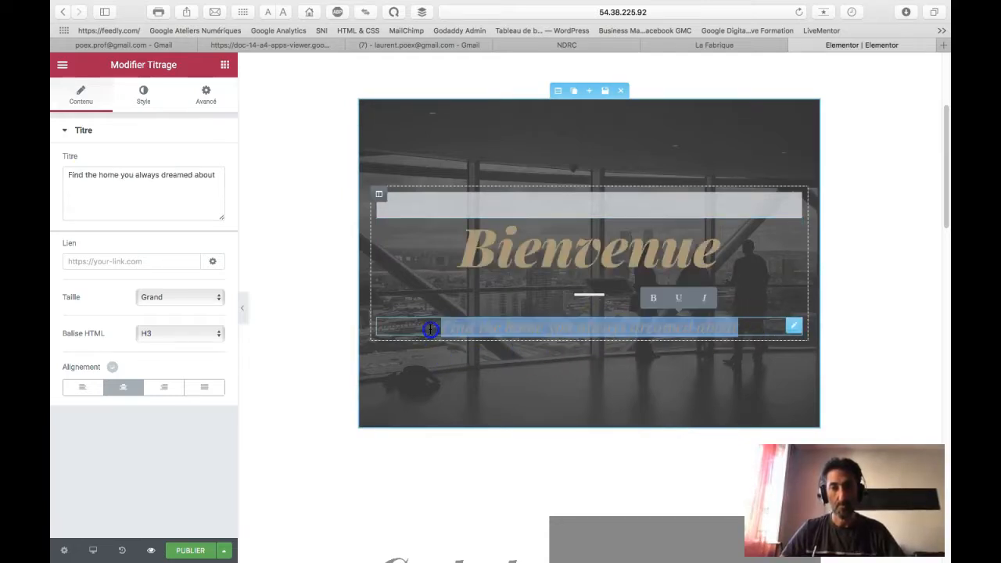
pyautogui.write('Po')
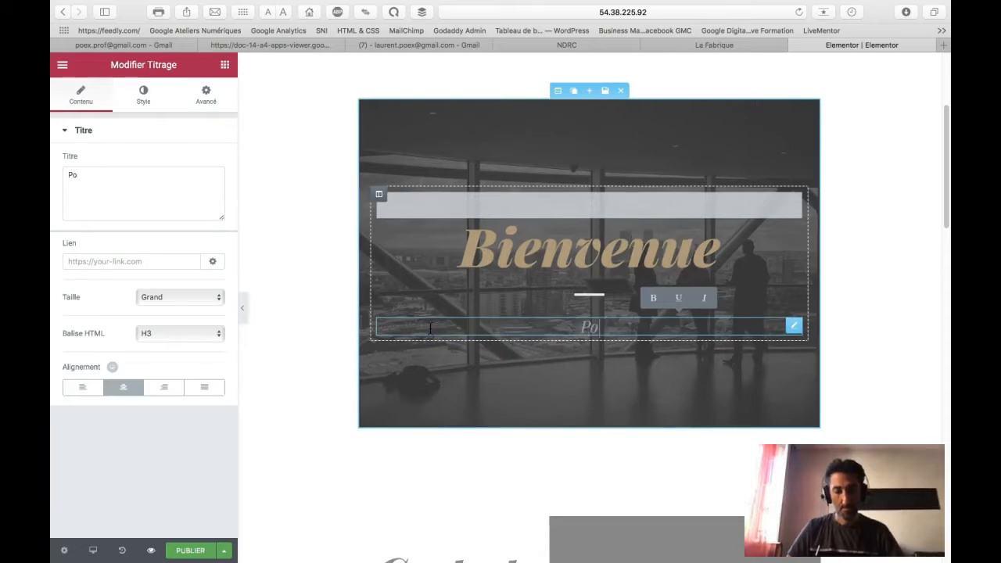
pyautogui.write('ur en')
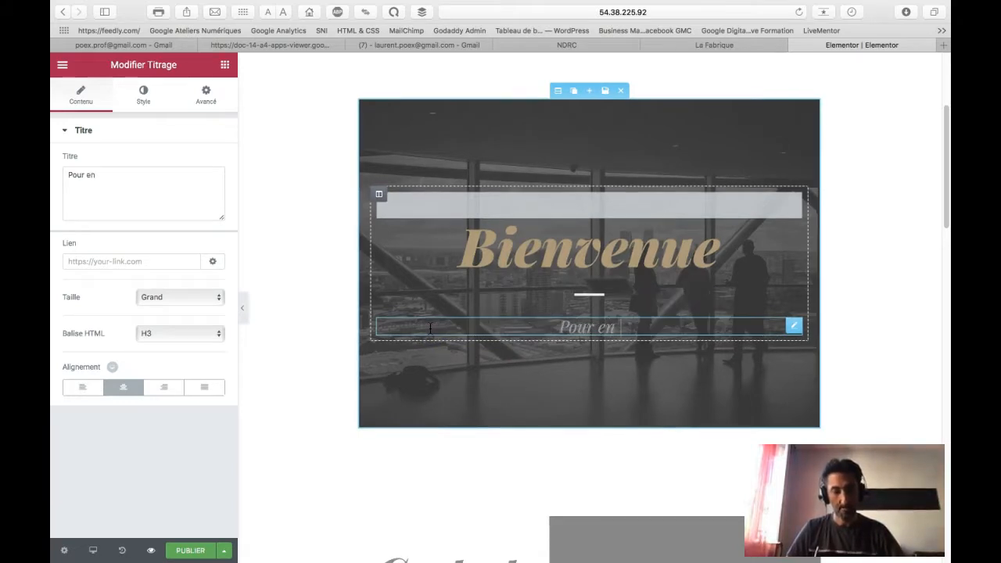
pyautogui.write(' savoir plus su')
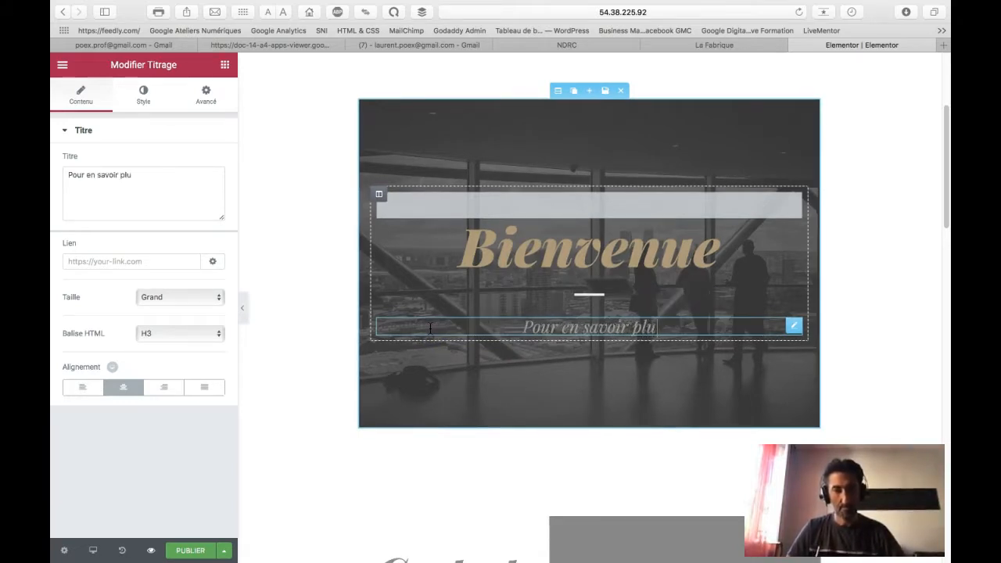
pyautogui.write('son orientation')
# Step: Scroll down to the Contact section and open its e-mail and phone icon list settings
pyautogui.click(288, 284)
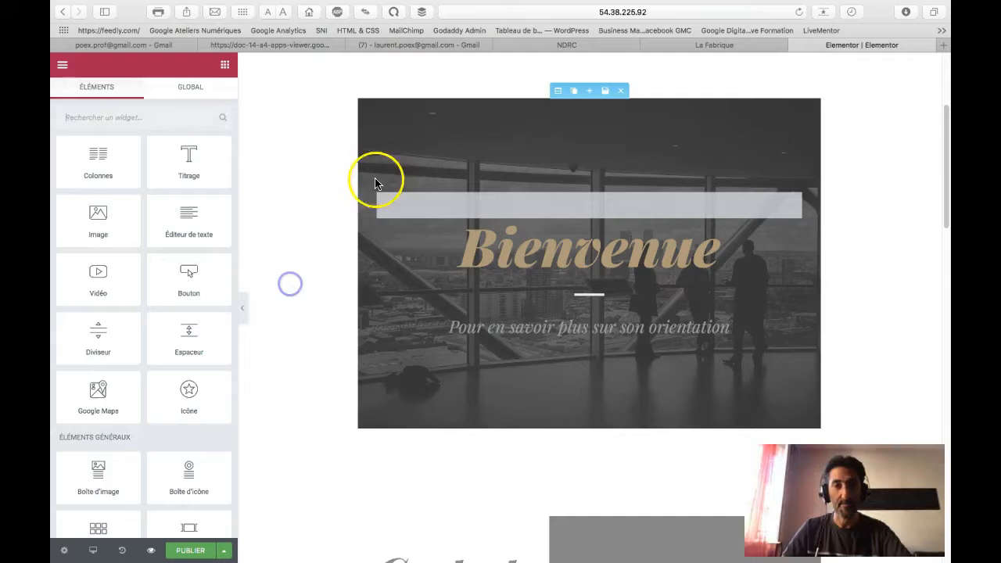
pyautogui.click(436, 201)
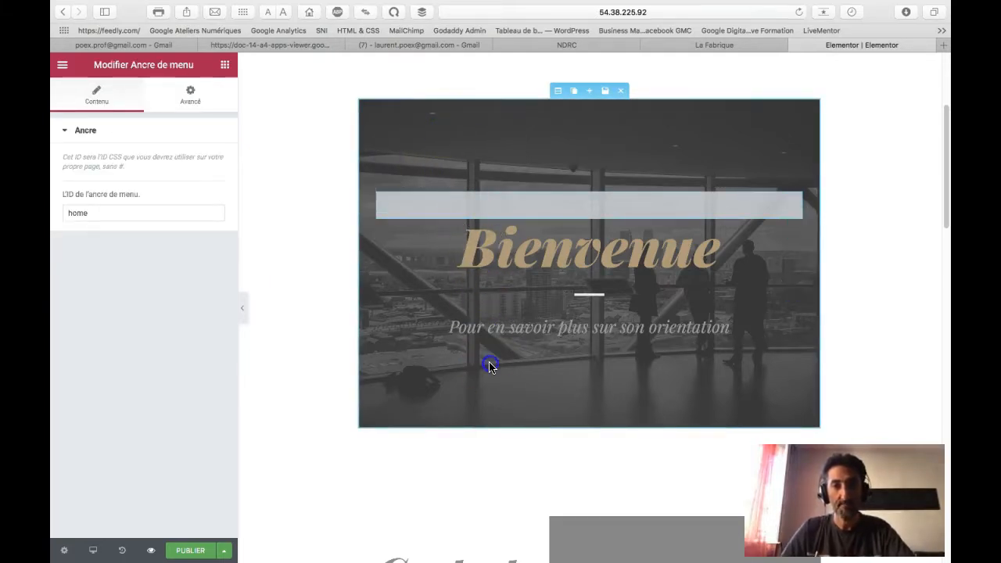
pyautogui.scroll(-1, 426, 301)
pyautogui.scroll(-4, 426, 301)
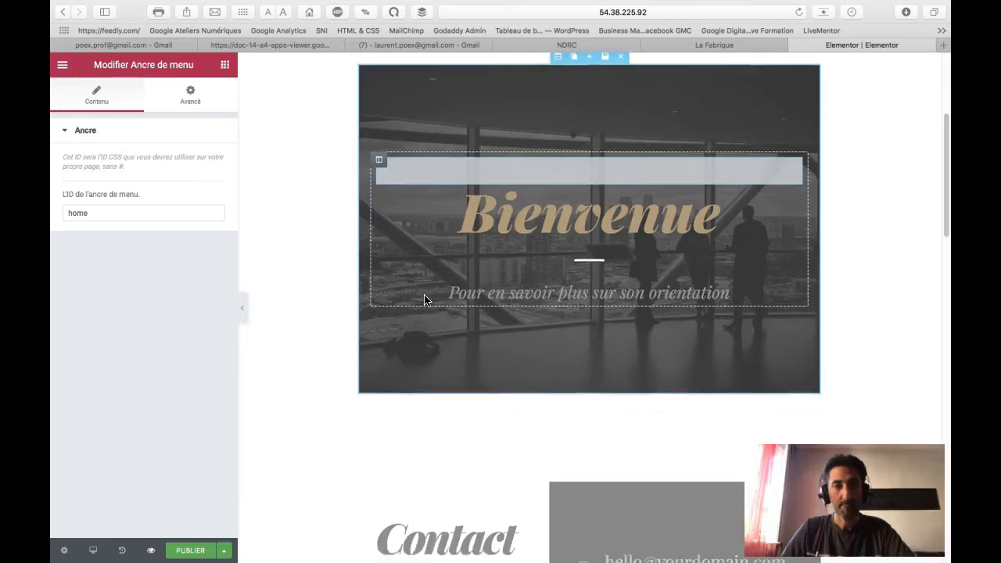
pyautogui.scroll(-10, 426, 313)
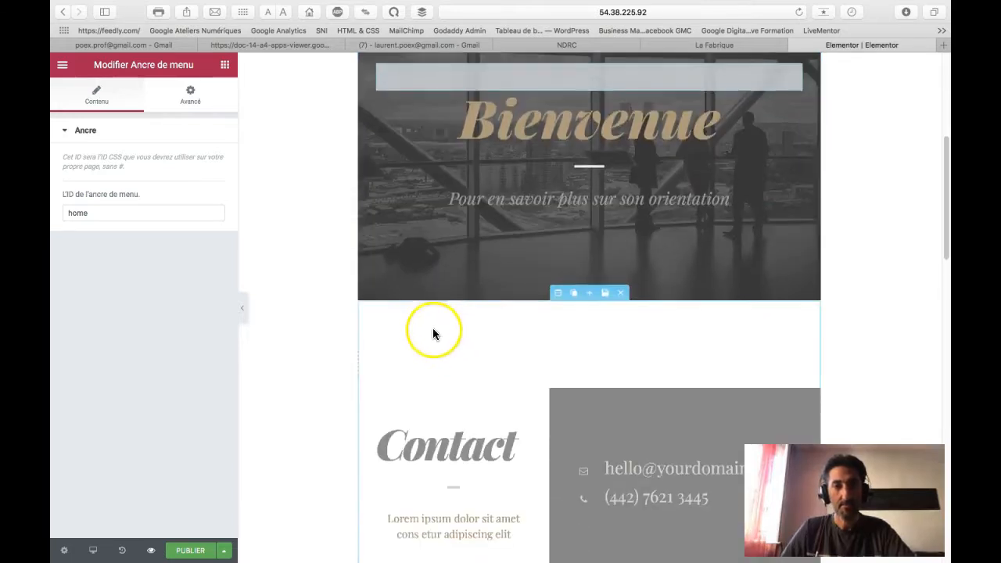
pyautogui.click(453, 288)
pyautogui.click(610, 290)
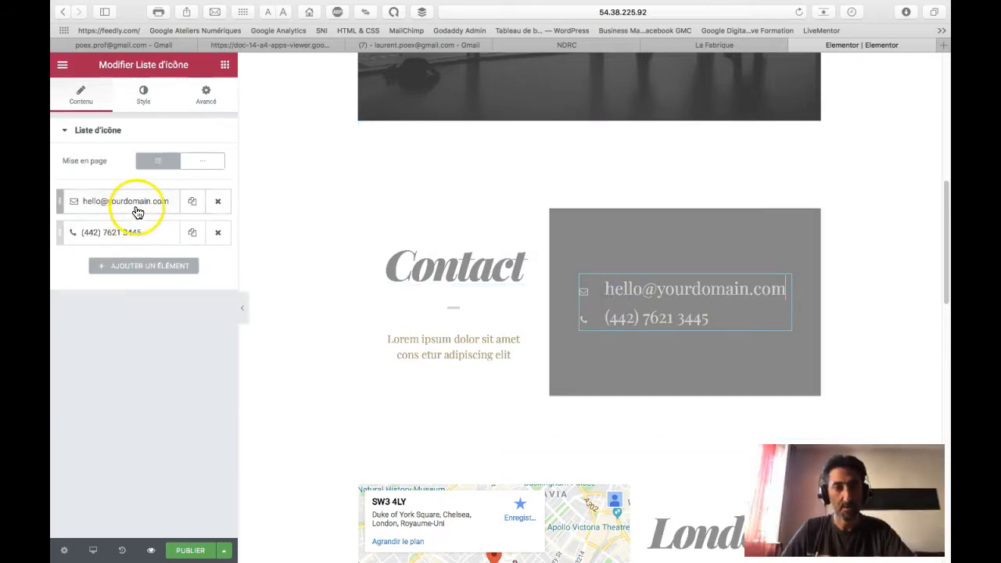
# Step: Replace the sample e-mail in the first icon list item with the organisation's contact e-mail
pyautogui.click(140, 205)
pyautogui.click(111, 258)
pyautogui.moveTo(74, 260); pyautogui.dragTo(68, 262)
pyautogui.moveTo(158, 255); pyautogui.dragTo(51, 254)
pyautogui.write('contact')
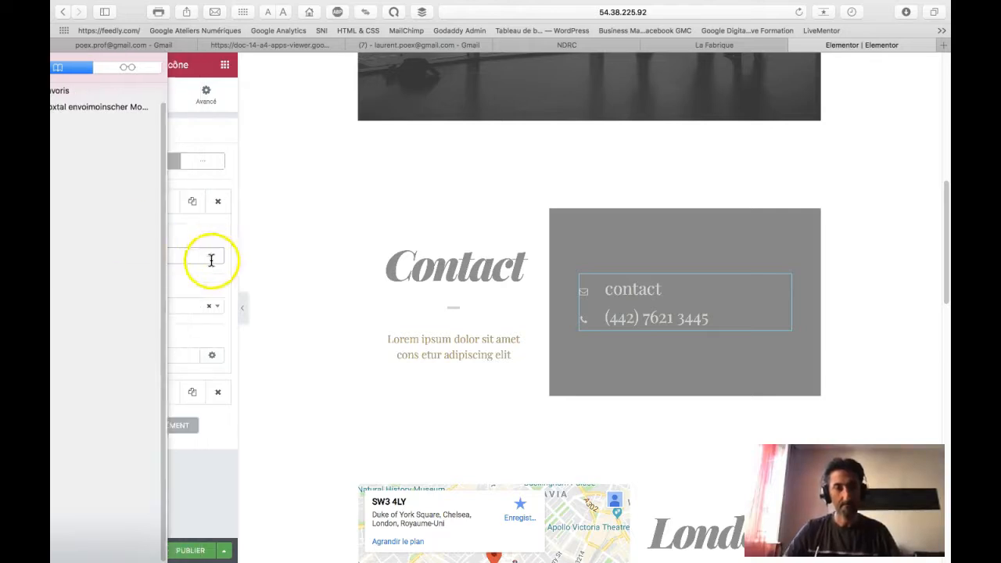
pyautogui.click(140, 257)
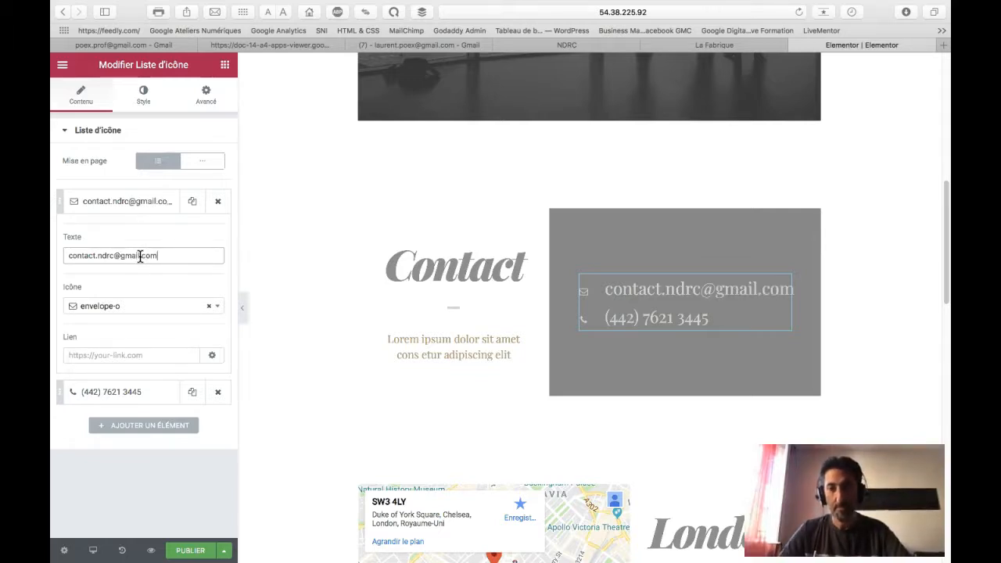
# Step: Replace the sample phone number in the phone item with the organisation's phone number
pyautogui.click(623, 317)
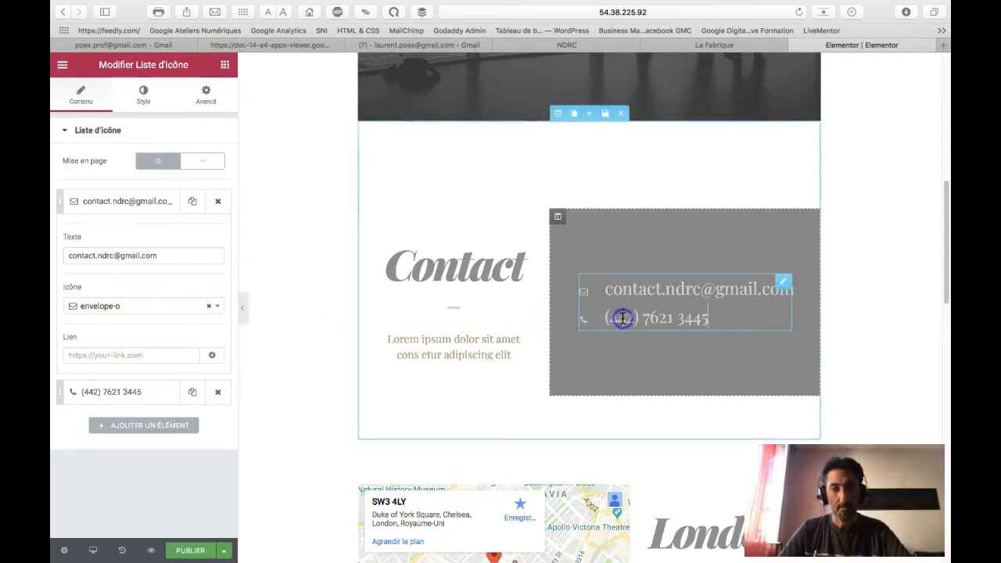
pyautogui.click(633, 317)
pyautogui.click(167, 393)
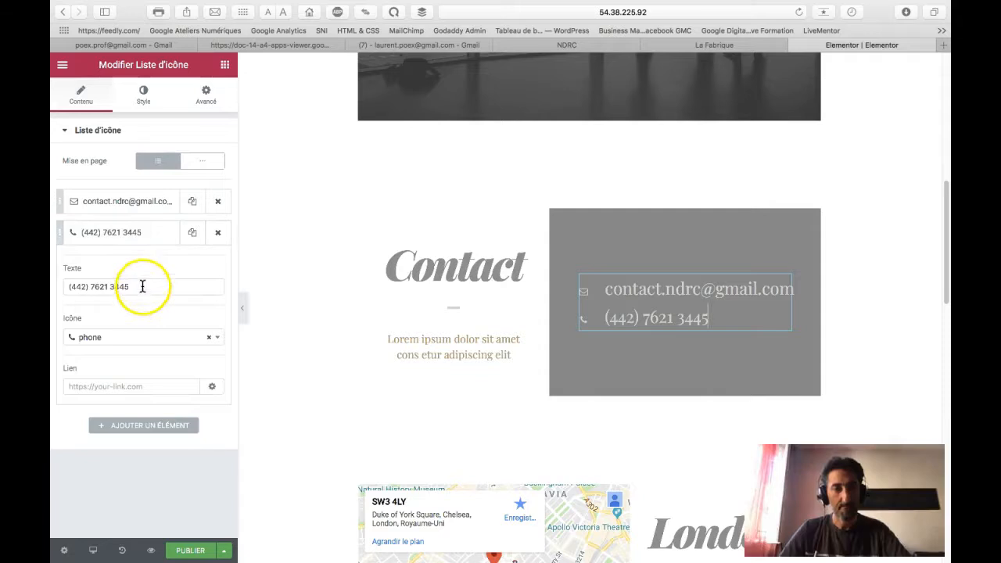
pyautogui.moveTo(141, 286); pyautogui.dragTo(53, 282)
pyautogui.moveTo(52, 281)
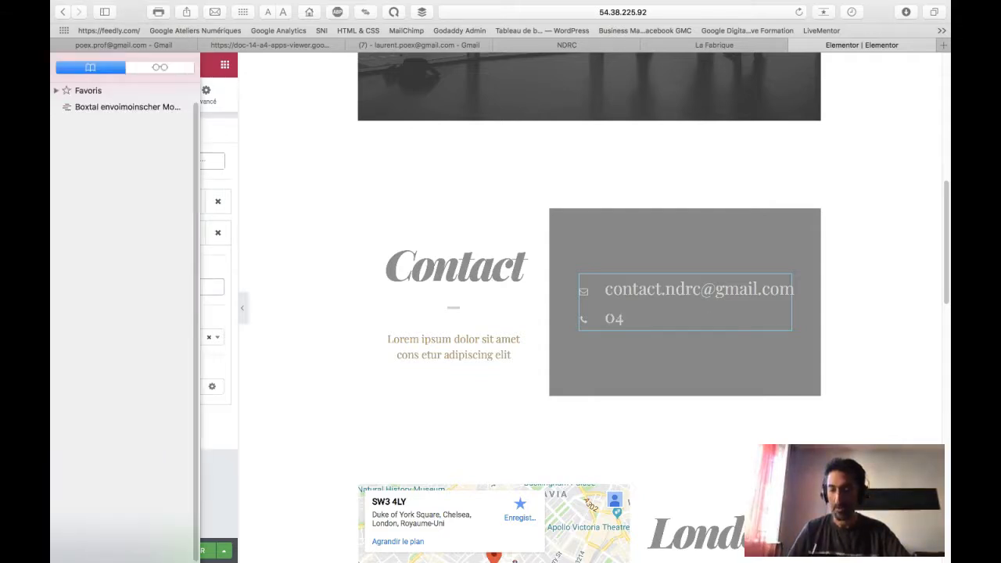
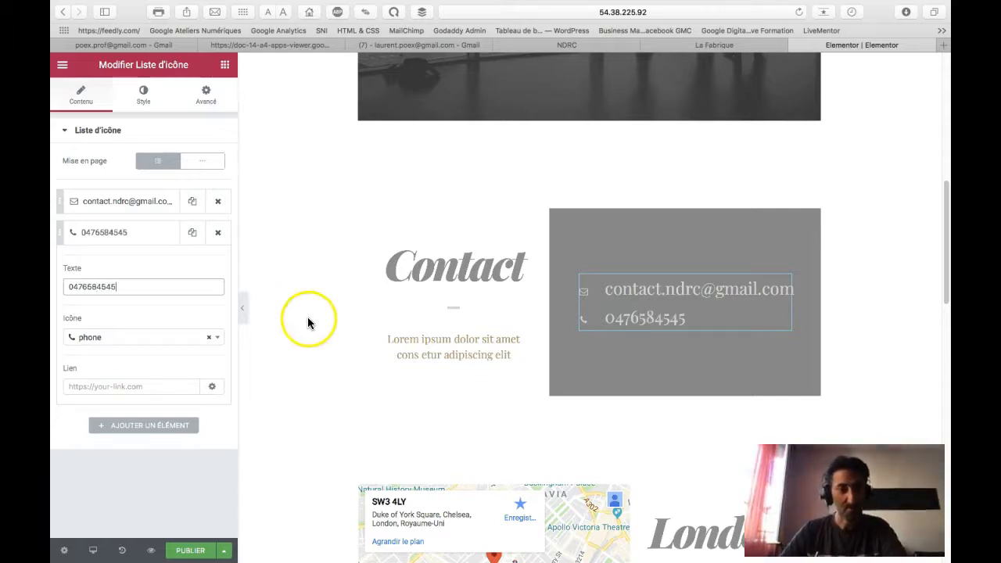
# Step: Replace the Lorem ipsum paragraph under Contact with 'Pour nous trouver'
pyautogui.click(436, 263)
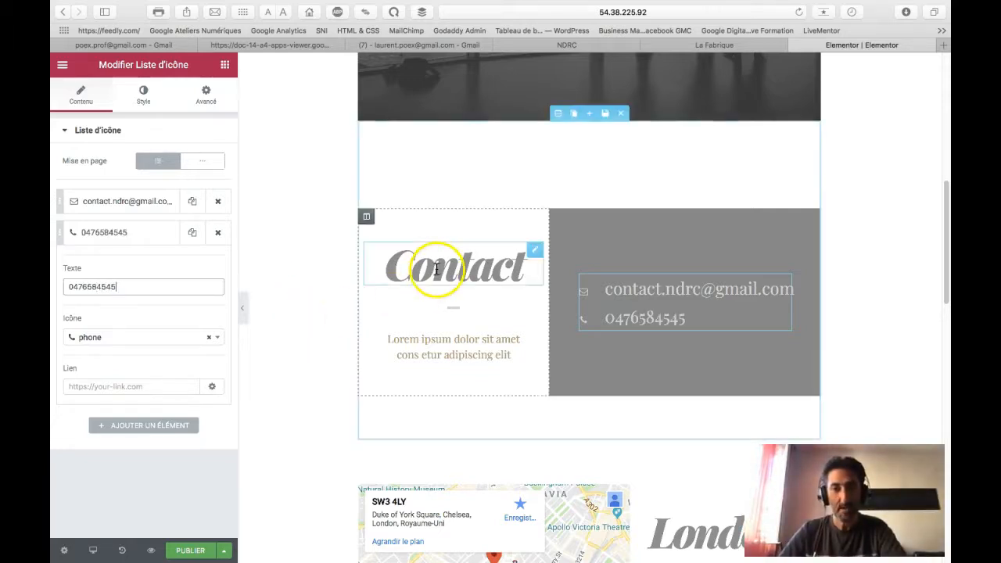
pyautogui.click(446, 351)
pyautogui.moveTo(514, 352); pyautogui.dragTo(386, 340)
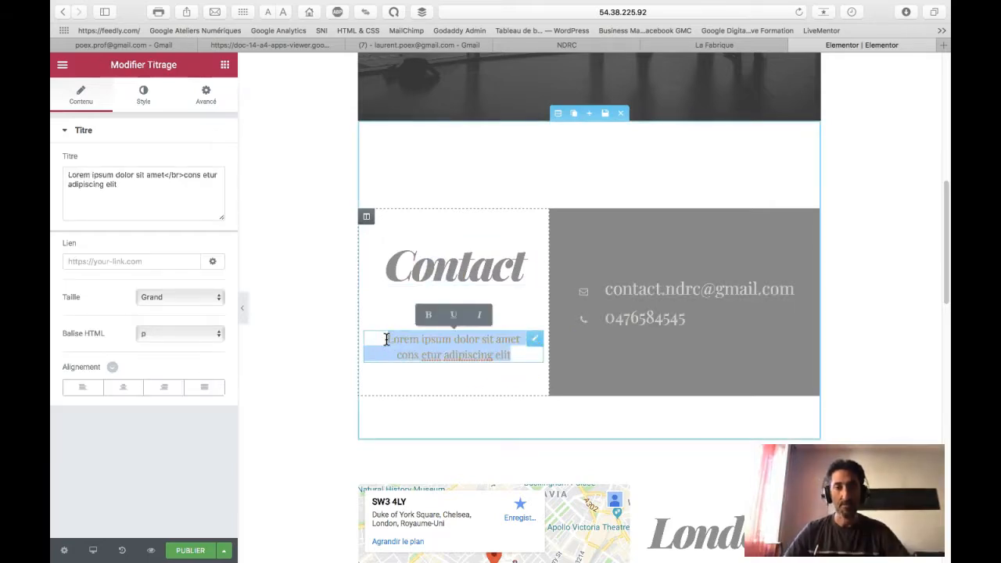
pyautogui.write('Pour')
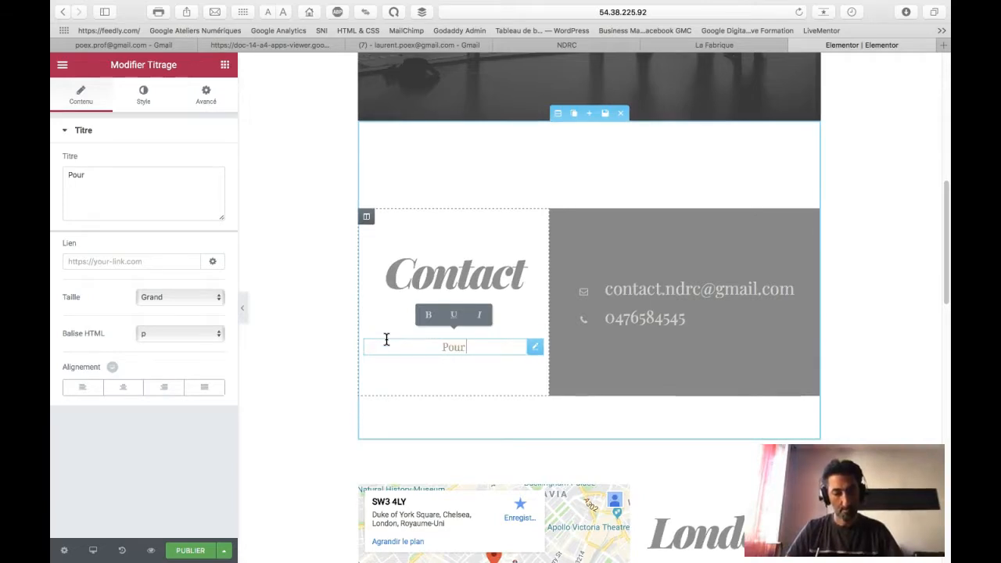
pyautogui.write(' nous trouver')
pyautogui.click(395, 309)
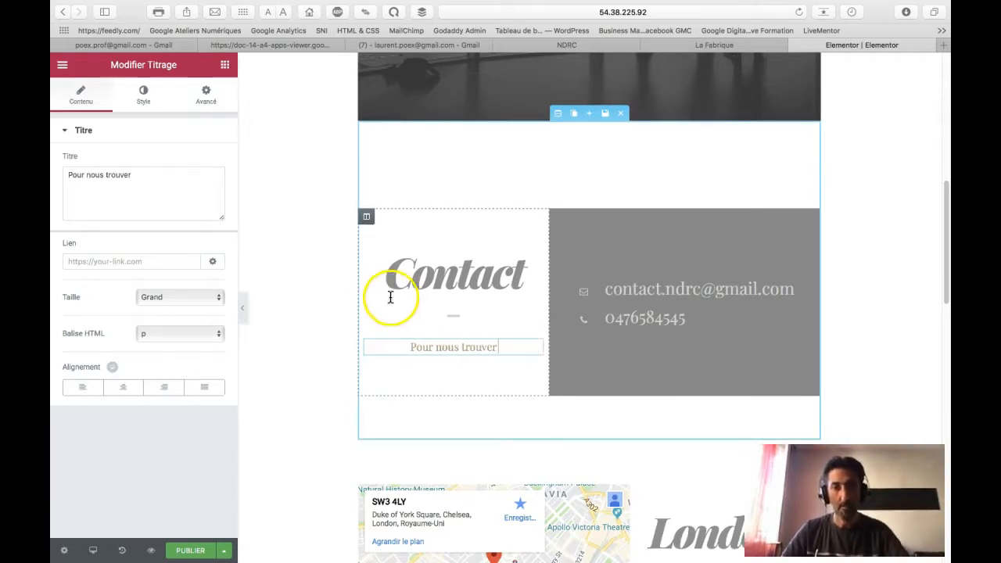
pyautogui.scroll(-5, 407, 184)
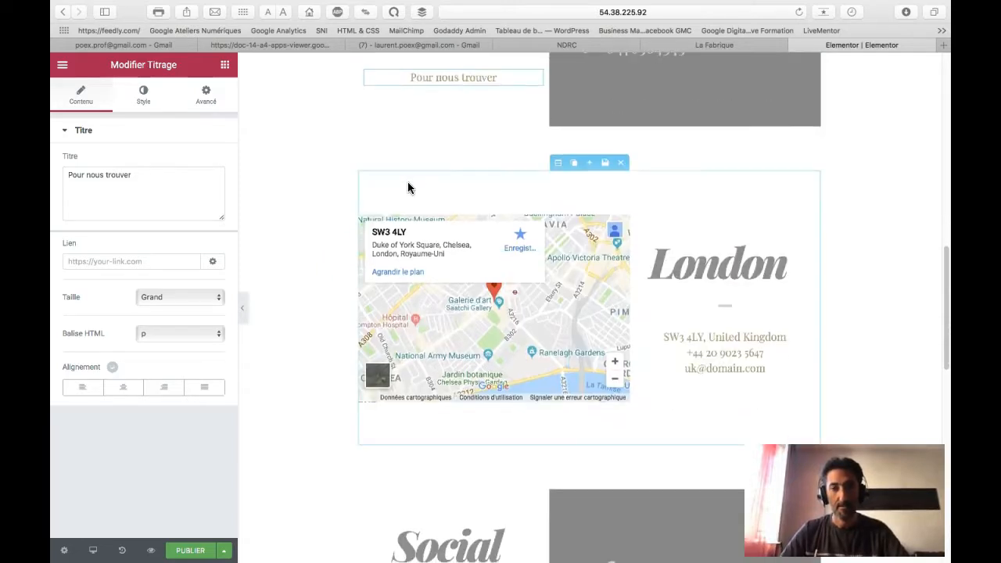
# Step: Set the Google Map address to 'Lycée Marie Curie Echirolles', zoom level 15, height 341
pyautogui.click(457, 327)
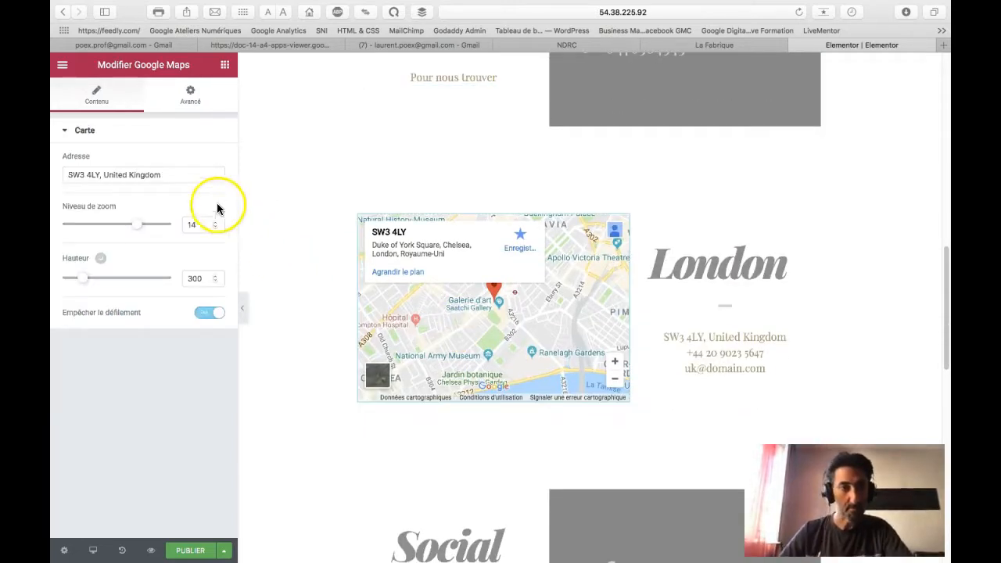
pyautogui.moveTo(163, 174); pyautogui.dragTo(80, 170)
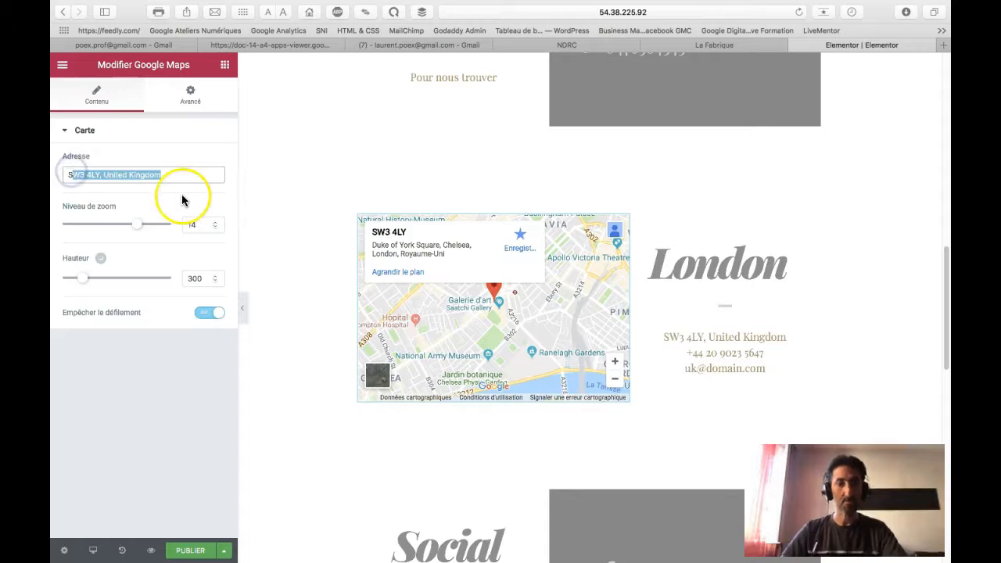
pyautogui.write('SLy')
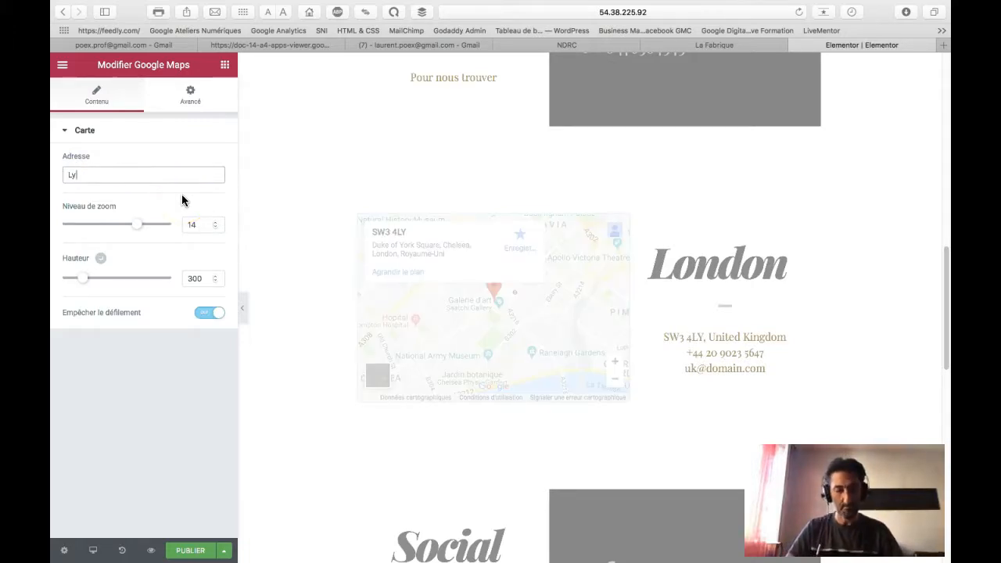
pyautogui.write('cée Marle Curie Echri')
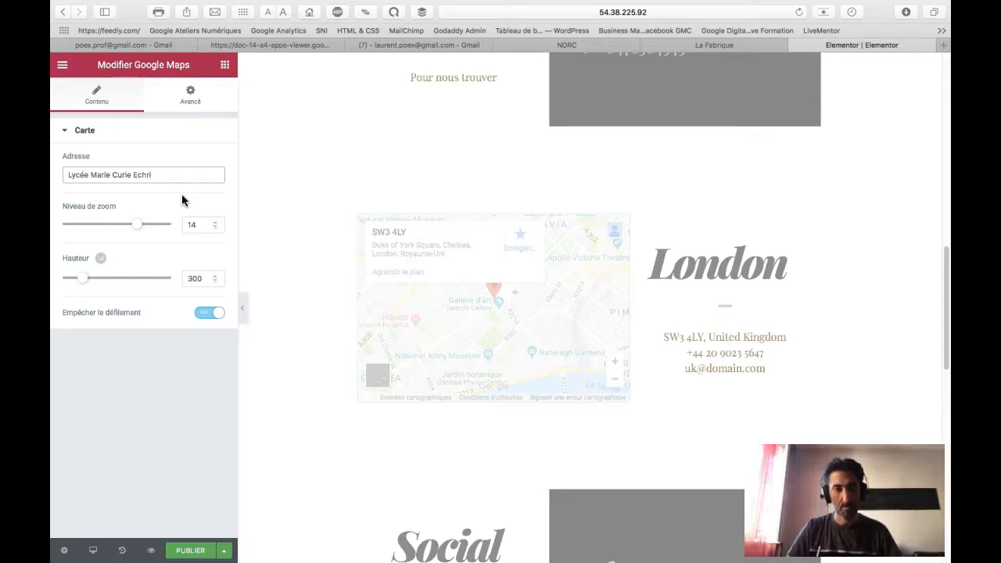
pyautogui.press('BackSpace')
pyautogui.press('BackSpace')
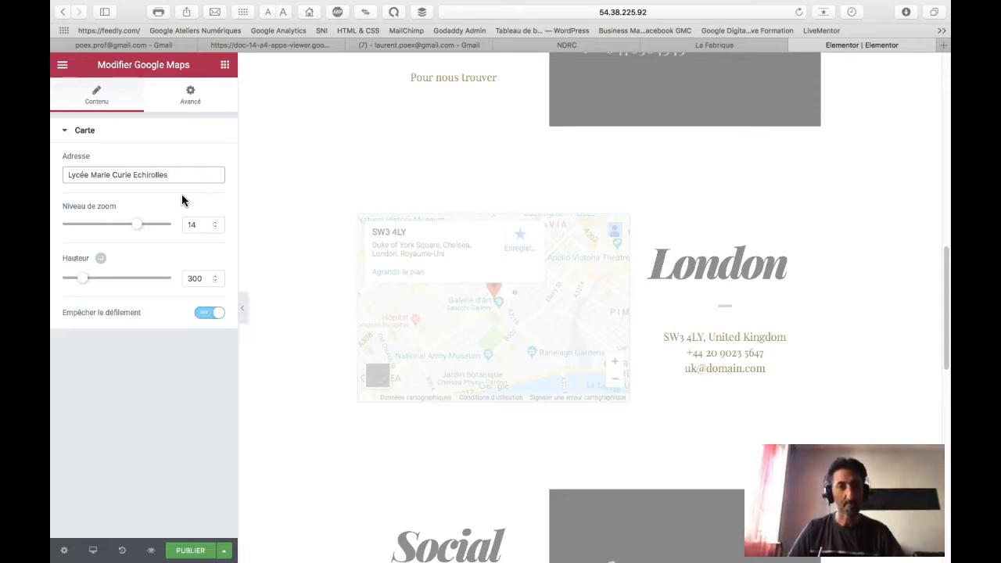
pyautogui.write('irolles')
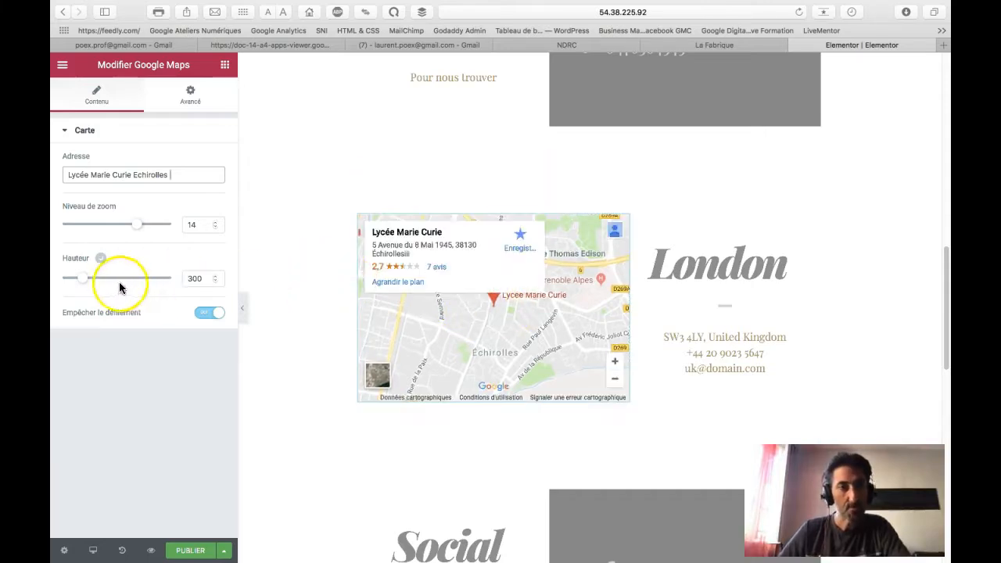
pyautogui.moveTo(133, 226); pyautogui.dragTo(129, 229)
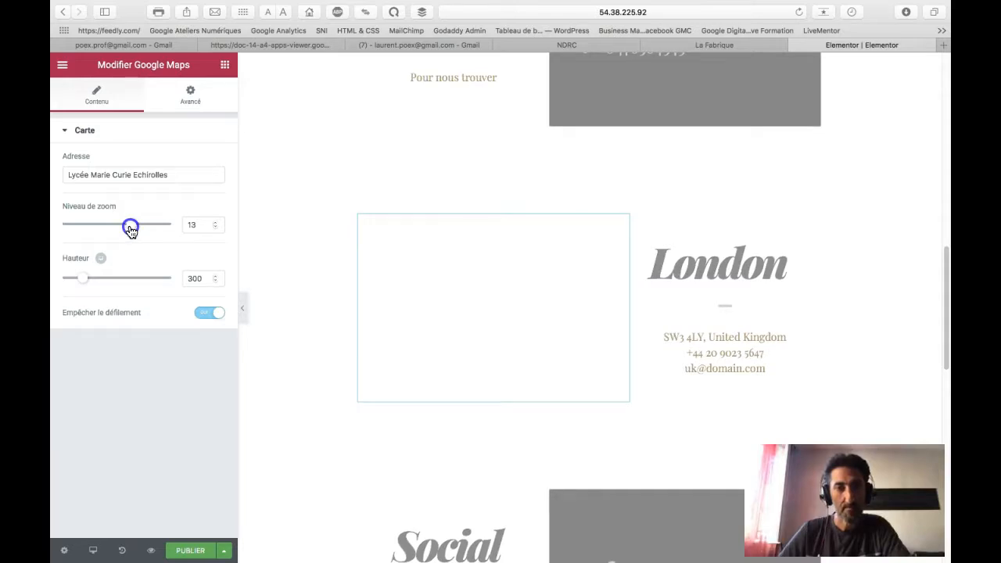
pyautogui.moveTo(131, 228); pyautogui.dragTo(141, 227)
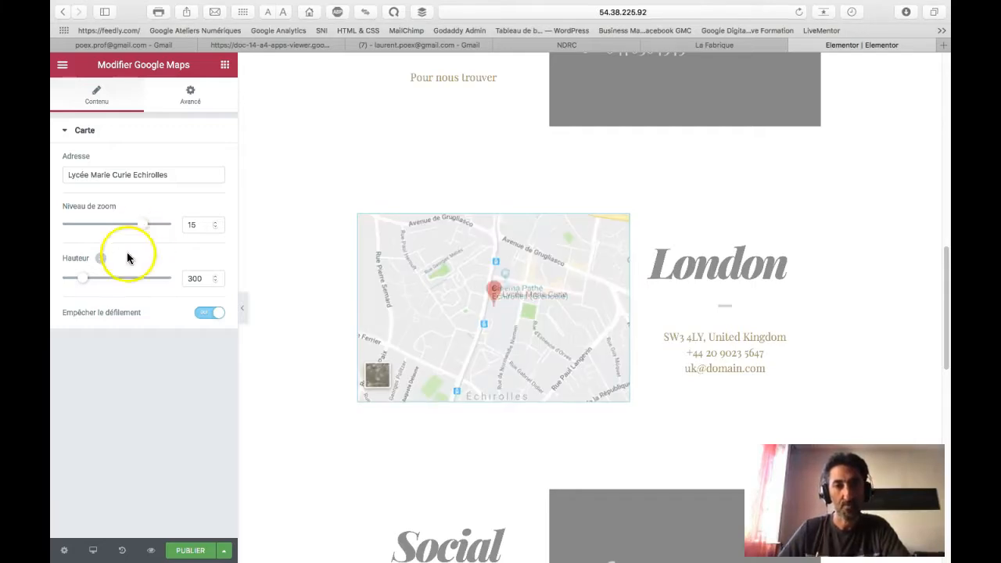
pyautogui.moveTo(84, 286)
pyautogui.mouseDown()
pyautogui.moveTo(80, 277)
pyautogui.moveTo(96, 277)
pyautogui.moveTo(87, 282)
pyautogui.mouseUp()
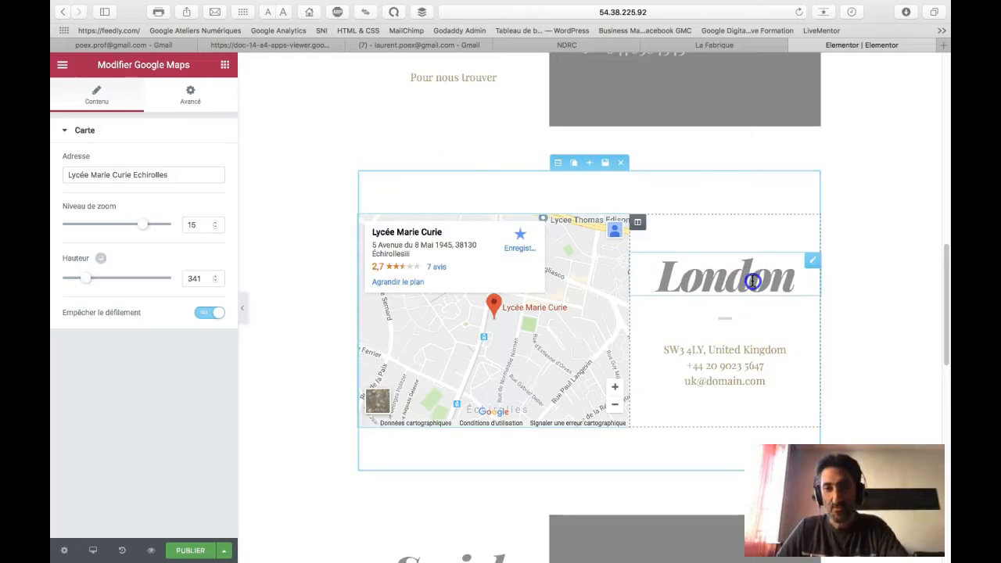
# Step: Rename the London heading beside the map to 'Echirolles' and make it an H3
pyautogui.click(777, 278)
pyautogui.moveTo(791, 277); pyautogui.dragTo(667, 278)
pyautogui.write('Echr')
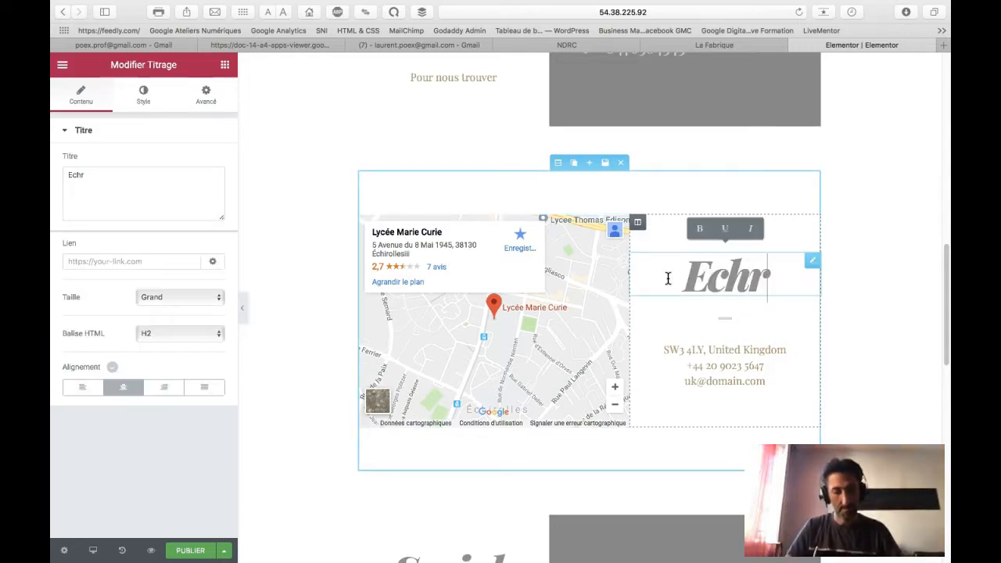
pyautogui.write('ir')
pyautogui.press('BackSpace')
pyautogui.press('BackSpace')
pyautogui.press('BackSpace')
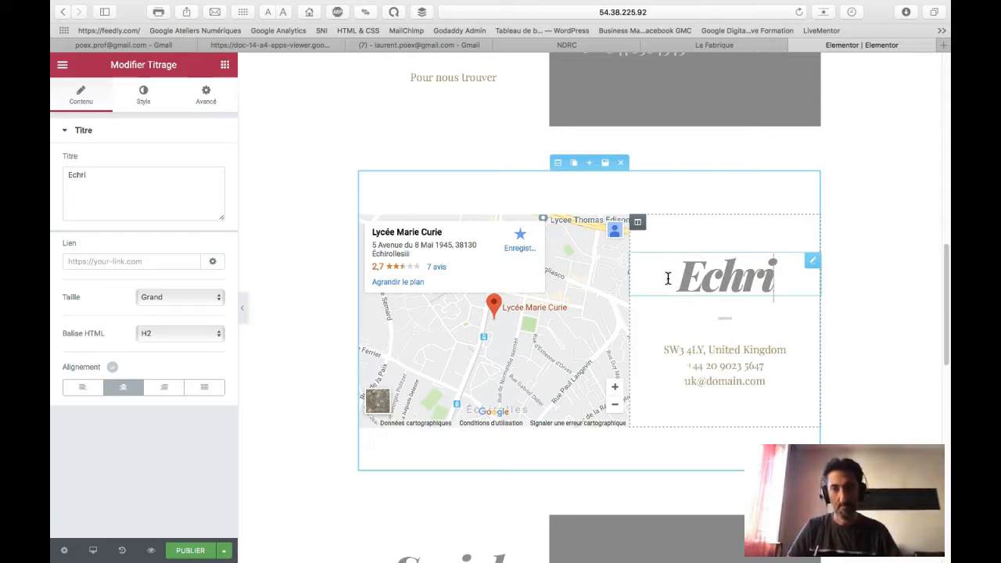
pyautogui.write('irolles')
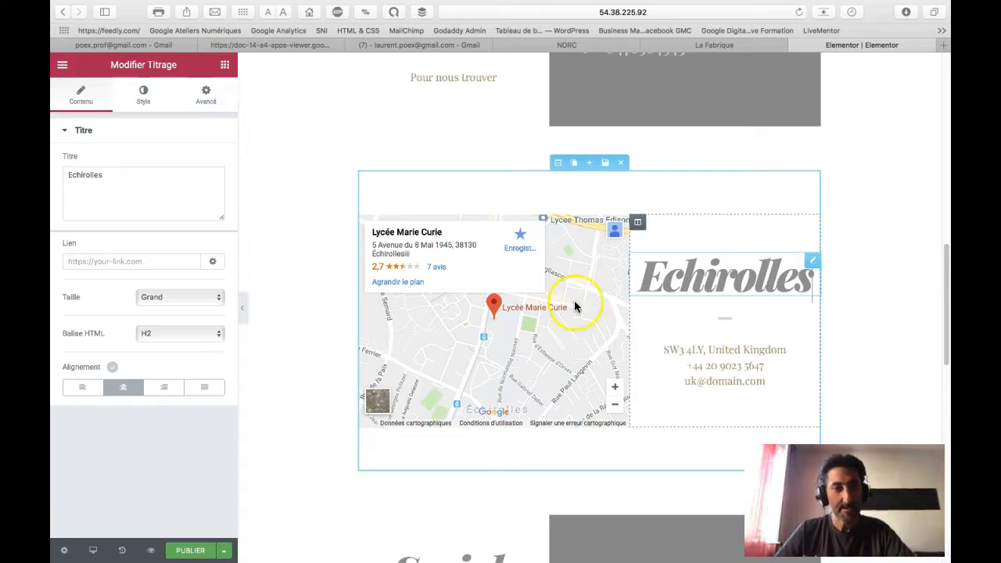
pyautogui.click(211, 333)
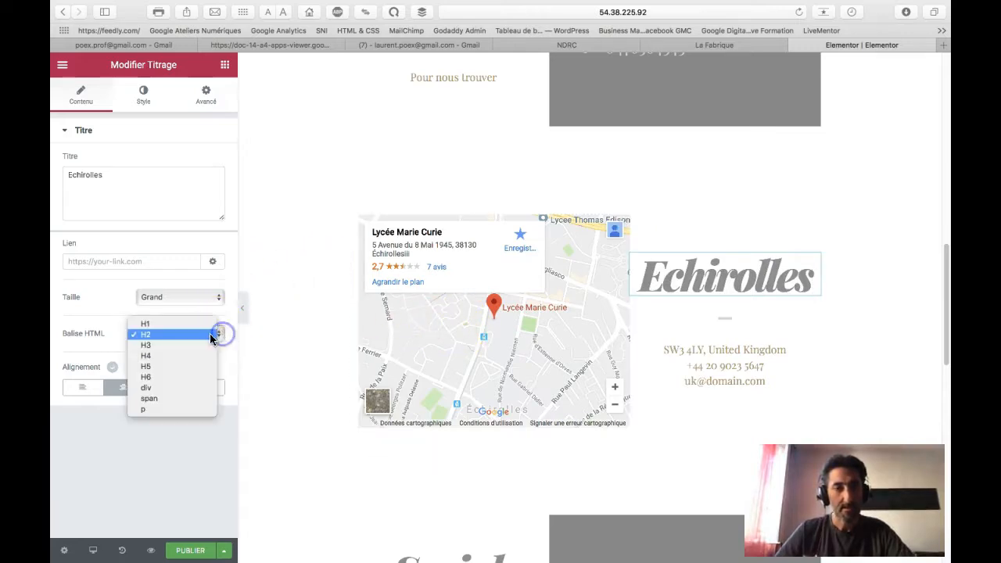
pyautogui.click(195, 345)
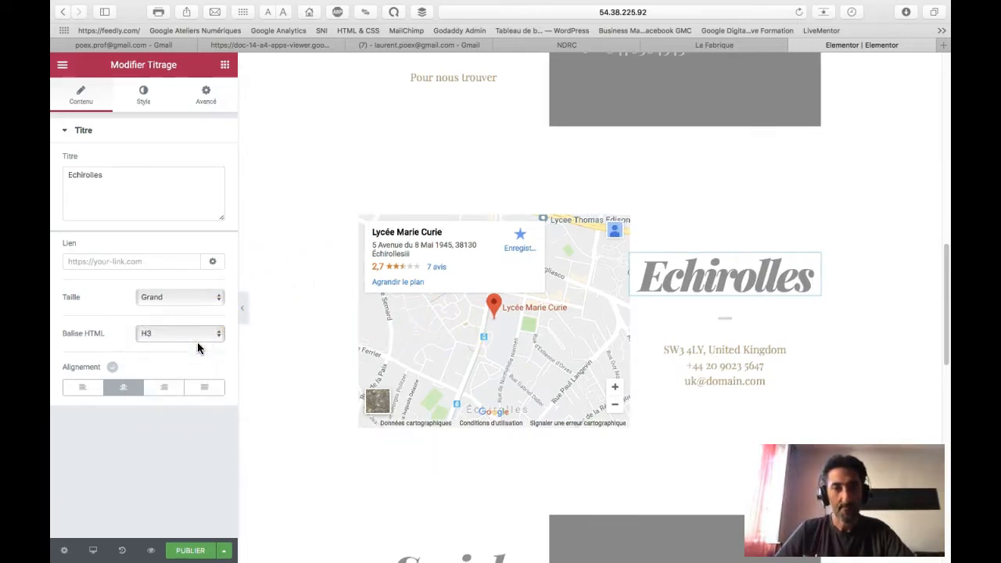
# Step: Set the Echirolles heading size to Moyen, then select the address text block below it
pyautogui.click(681, 279)
pyautogui.moveTo(657, 278); pyautogui.dragTo(818, 271)
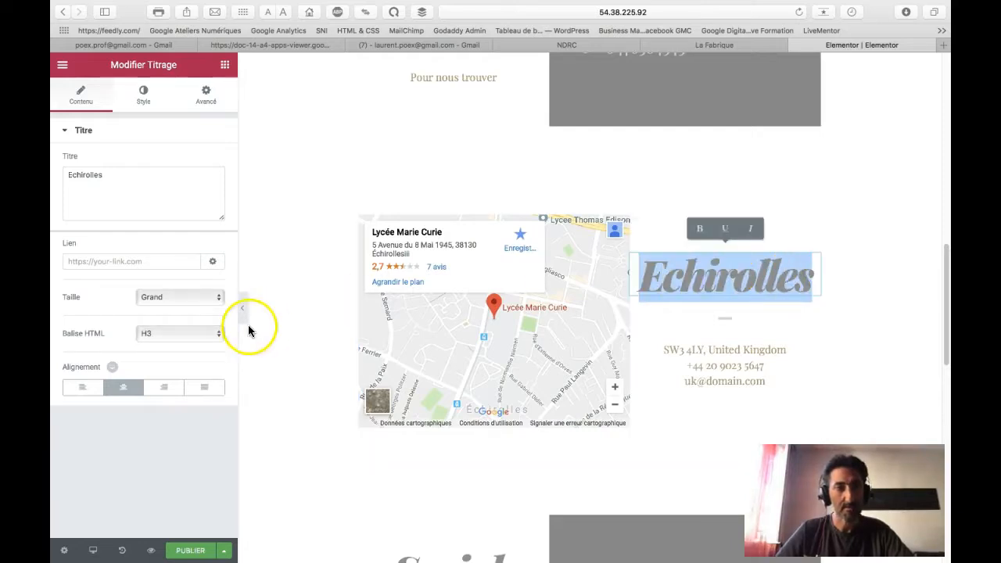
pyautogui.click(215, 295)
pyautogui.click(211, 294)
pyautogui.click(206, 285)
pyautogui.click(217, 290)
pyautogui.click(244, 305)
pyautogui.click(263, 316)
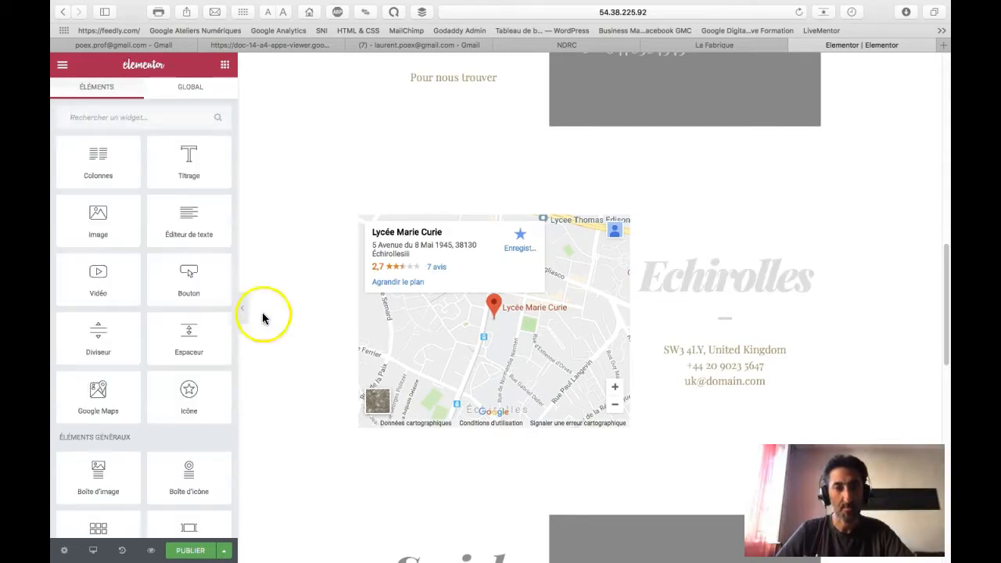
pyautogui.click(648, 293)
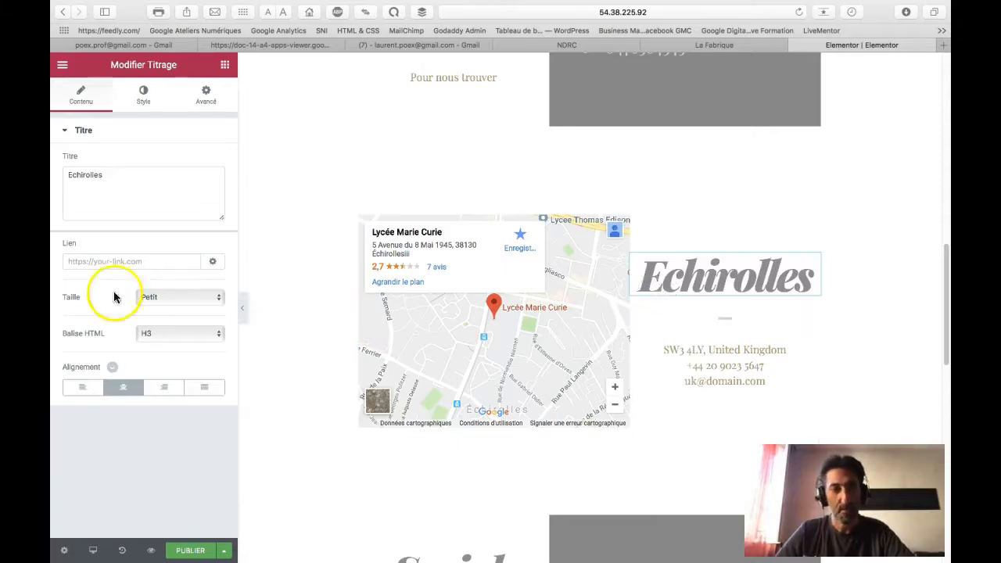
pyautogui.click(689, 365)
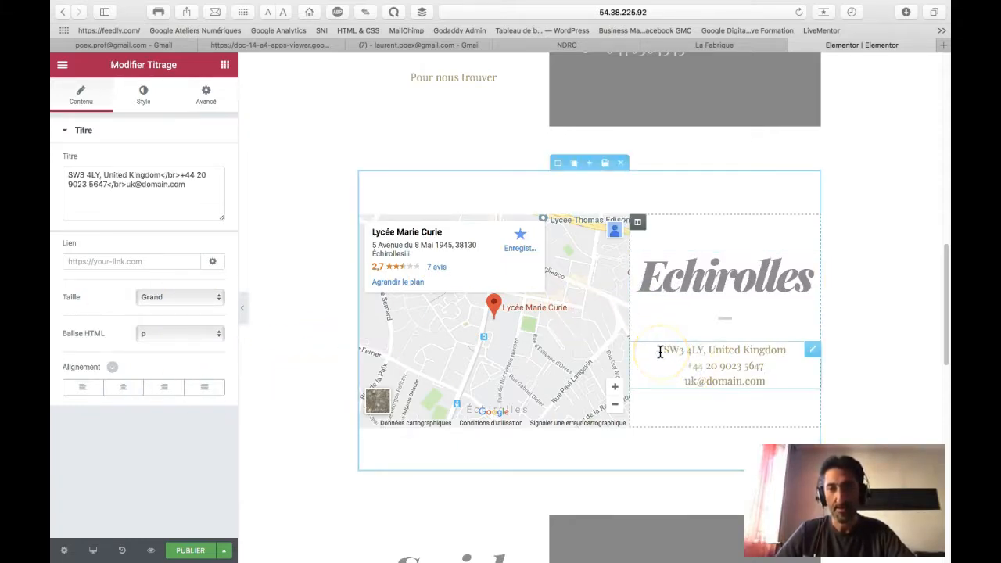
pyautogui.click(312, 335)
# Step: Publish the page with PUBLIER and open the live version via REGARDEZ
pyautogui.scroll(-5, 309, 335)
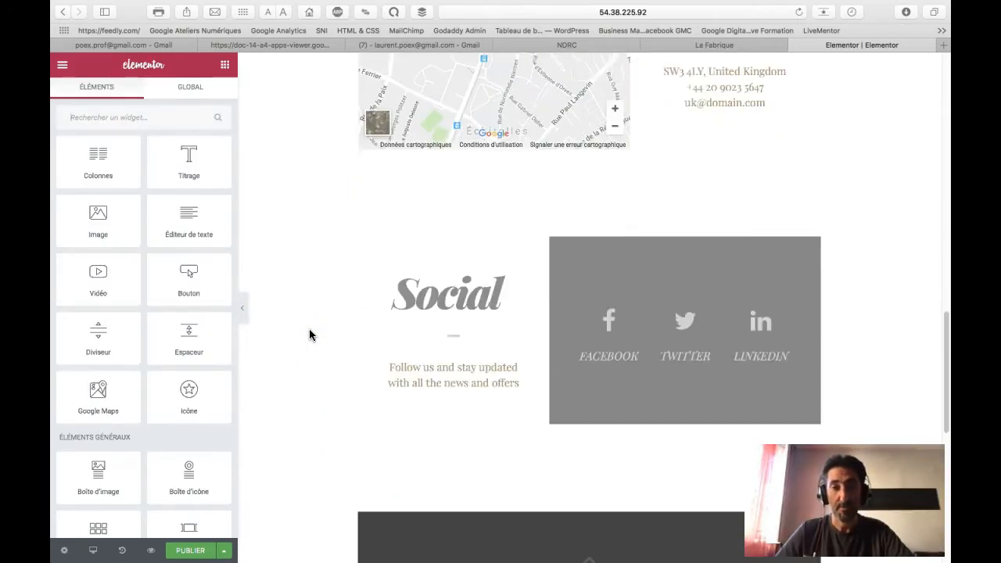
pyautogui.scroll(-7, 309, 334)
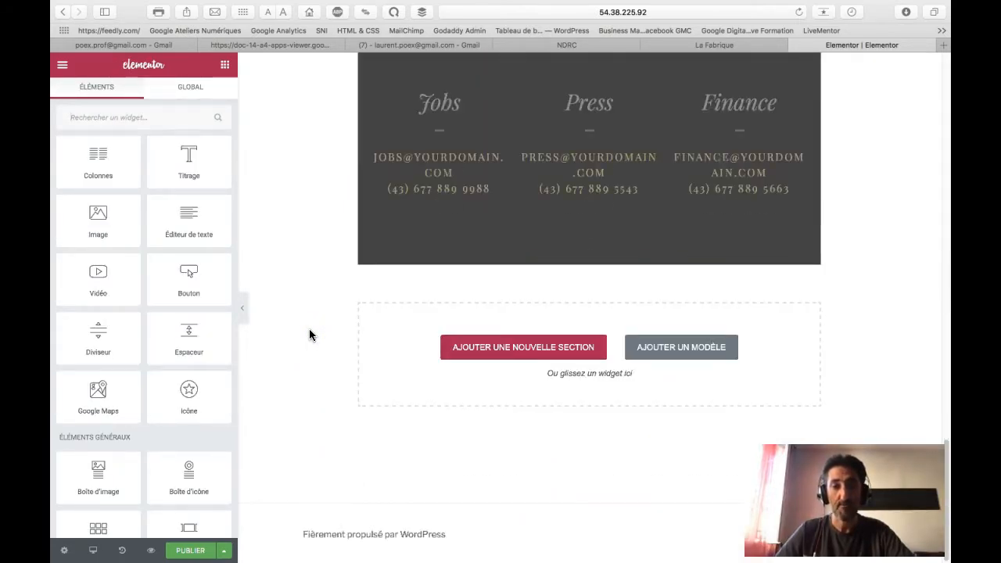
pyautogui.scroll(6, 309, 335)
pyautogui.click(191, 551)
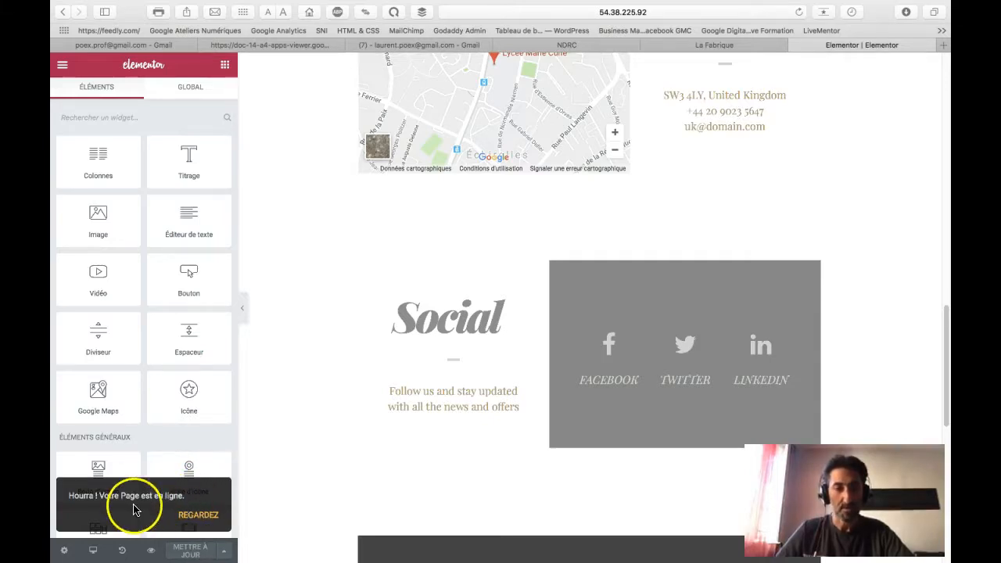
pyautogui.click(195, 517)
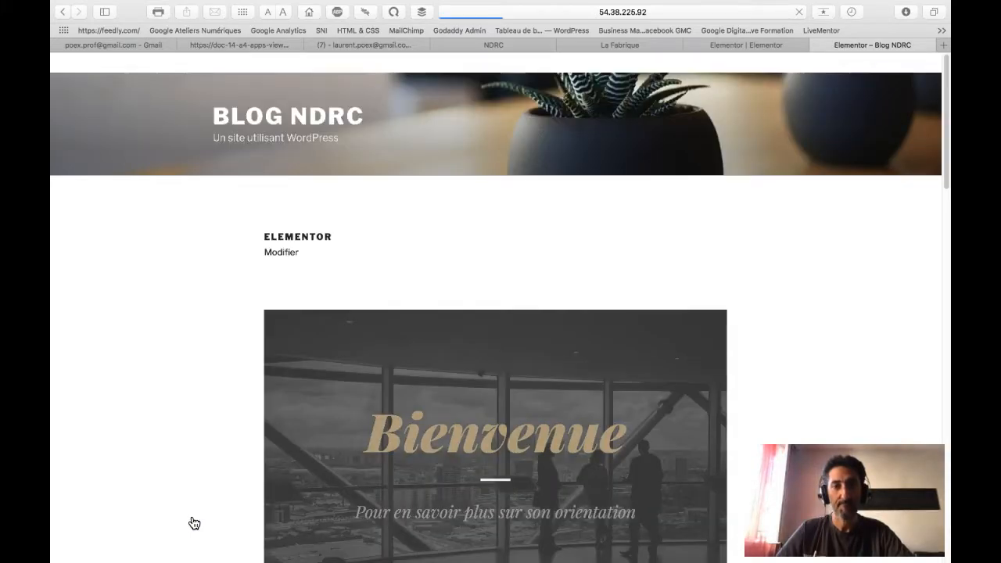
# Step: Scroll the live page through the Contact, Echirolles map and Social sections, then return to the Elementor tab
pyautogui.click(210, 486)
pyautogui.scroll(-8, 211, 485)
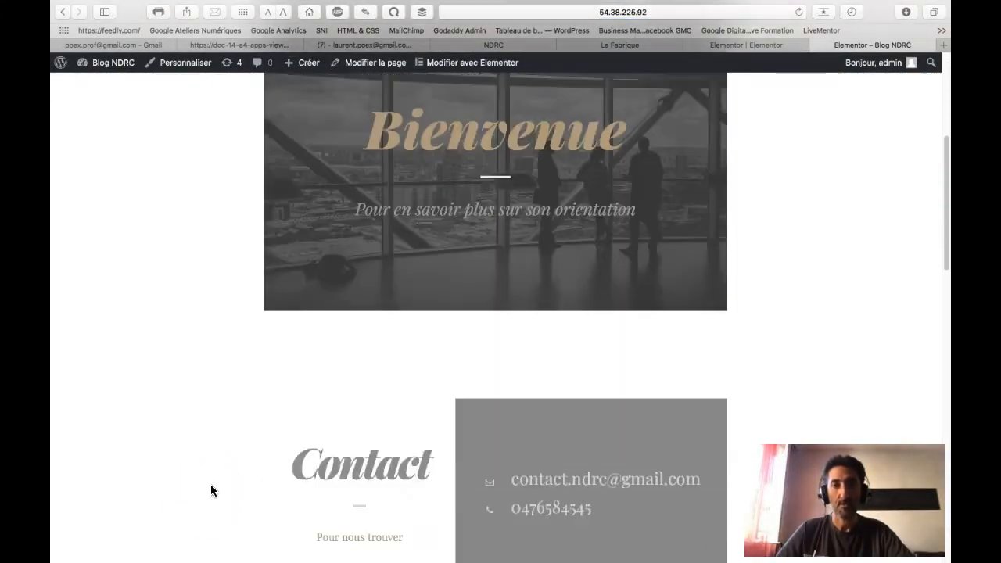
pyautogui.scroll(-8, 211, 485)
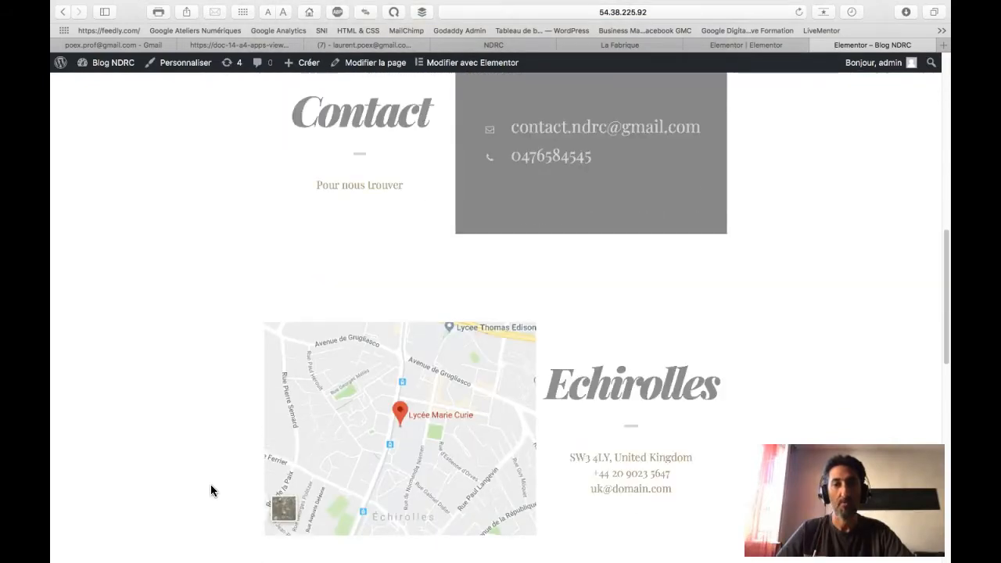
pyautogui.scroll(-8, 210, 485)
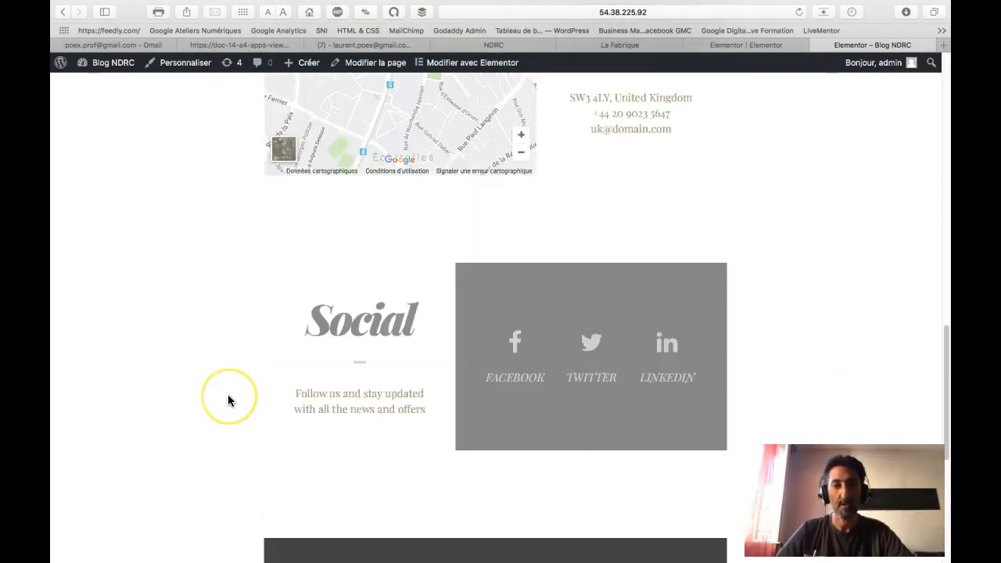
pyautogui.scroll(-5, 228, 395)
pyautogui.scroll(20, 228, 395)
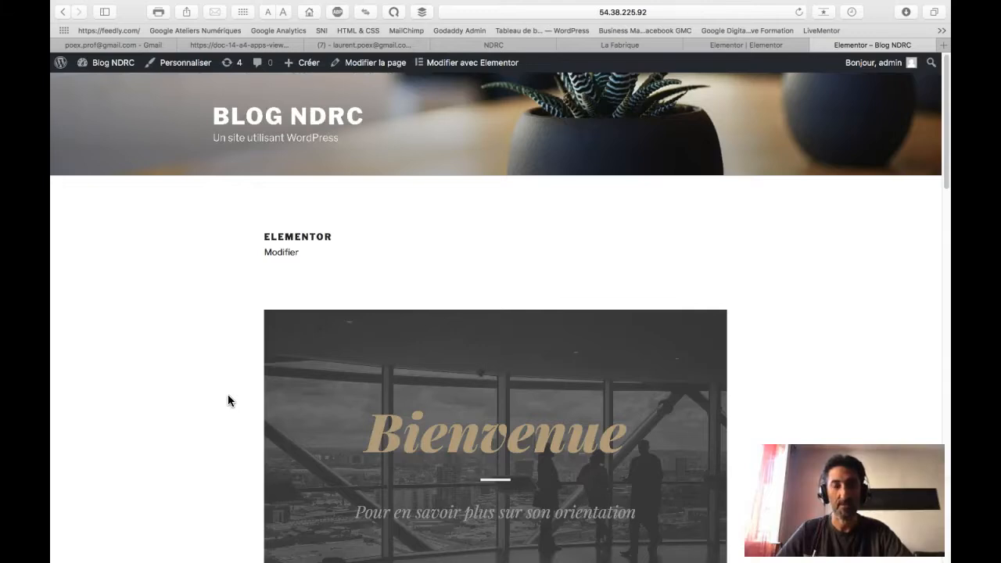
pyautogui.click(762, 45)
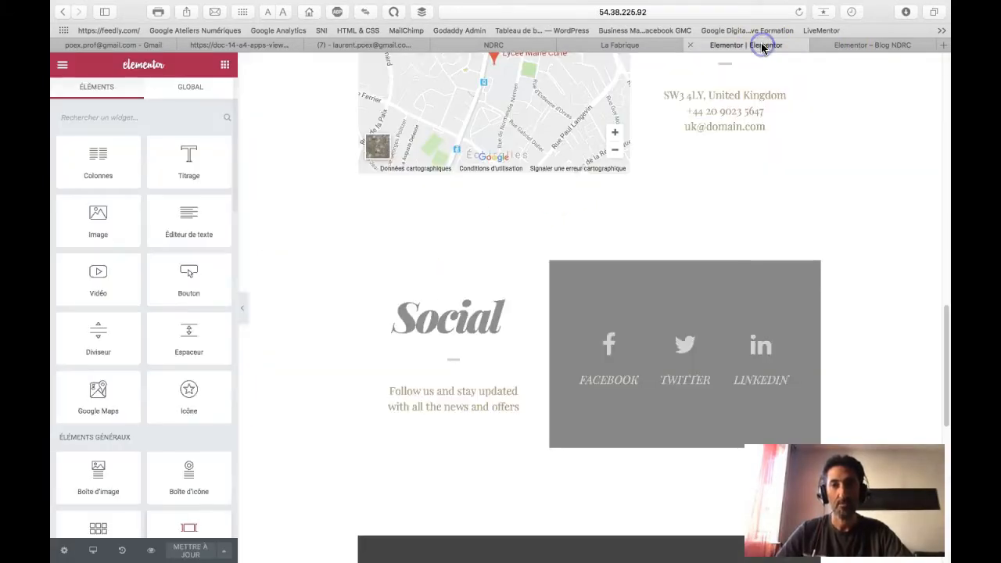
# Step: Leave Elementor for the dashboard, close the live tab and switch to the classic WordPress editor
pyautogui.click(63, 69)
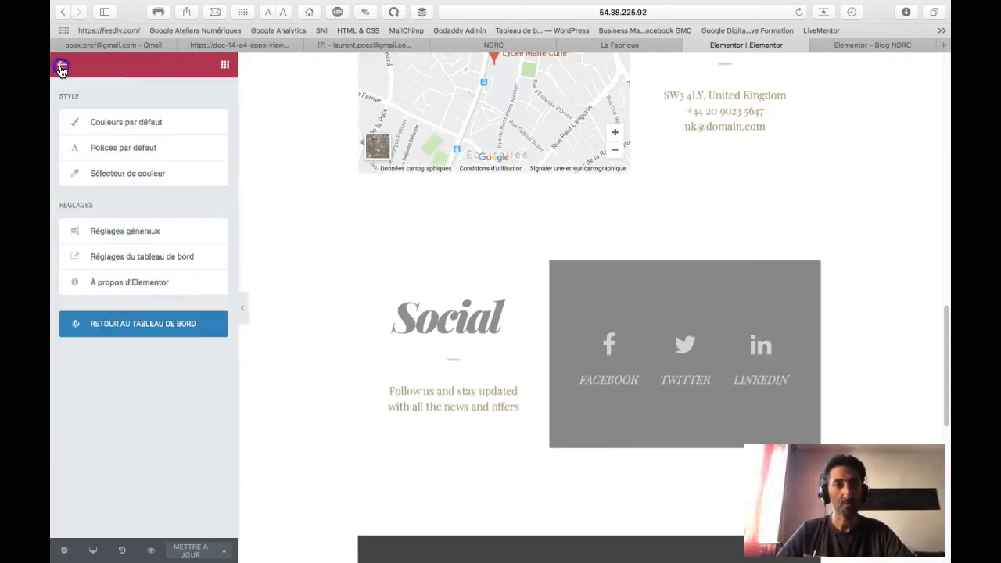
pyautogui.click(159, 332)
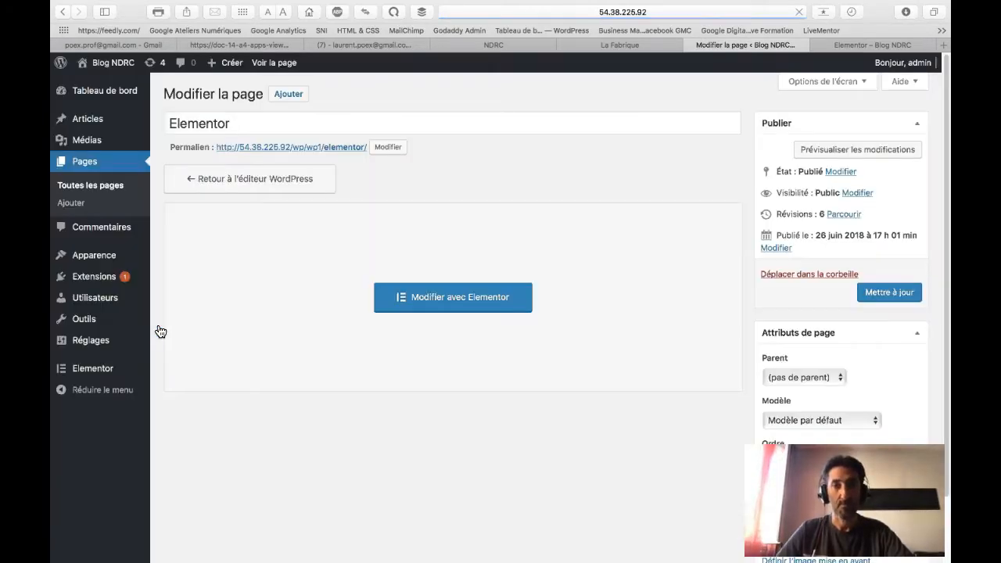
pyautogui.click(816, 45)
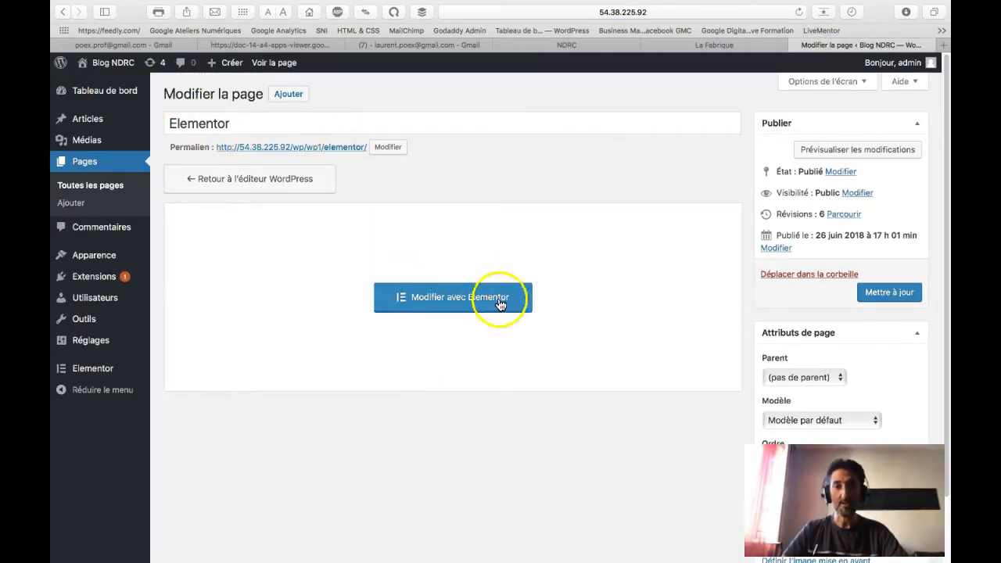
pyautogui.click(286, 186)
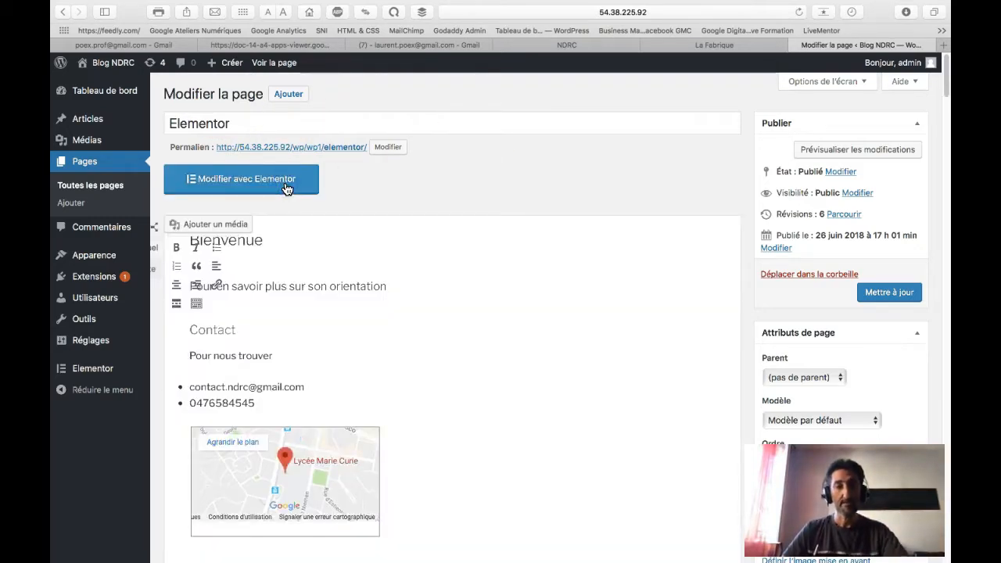
# Step: Review the page content in the Texte (HTML) view, then back in Visuel
pyautogui.click(357, 297)
pyautogui.scroll(-6, 359, 297)
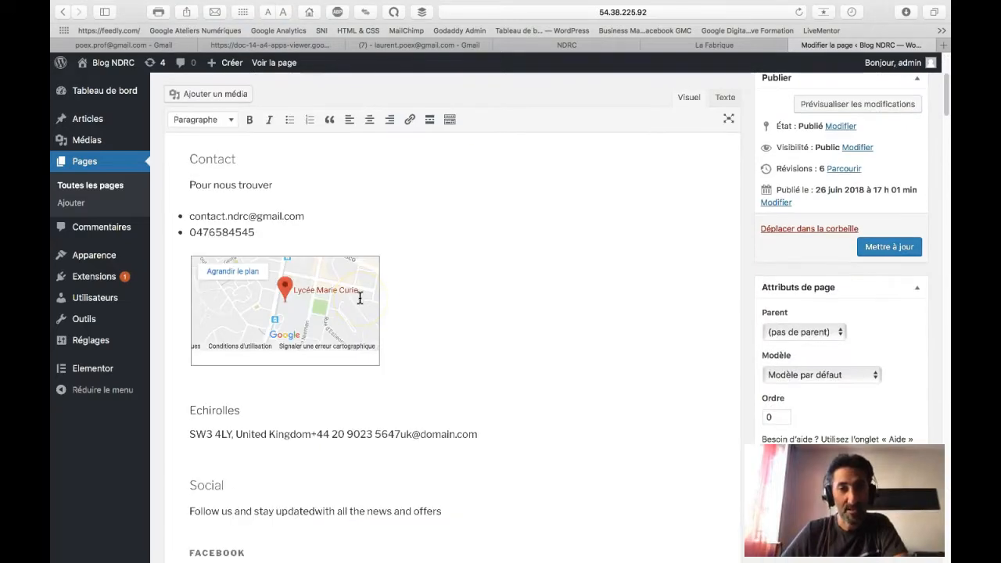
pyautogui.scroll(-10, 359, 297)
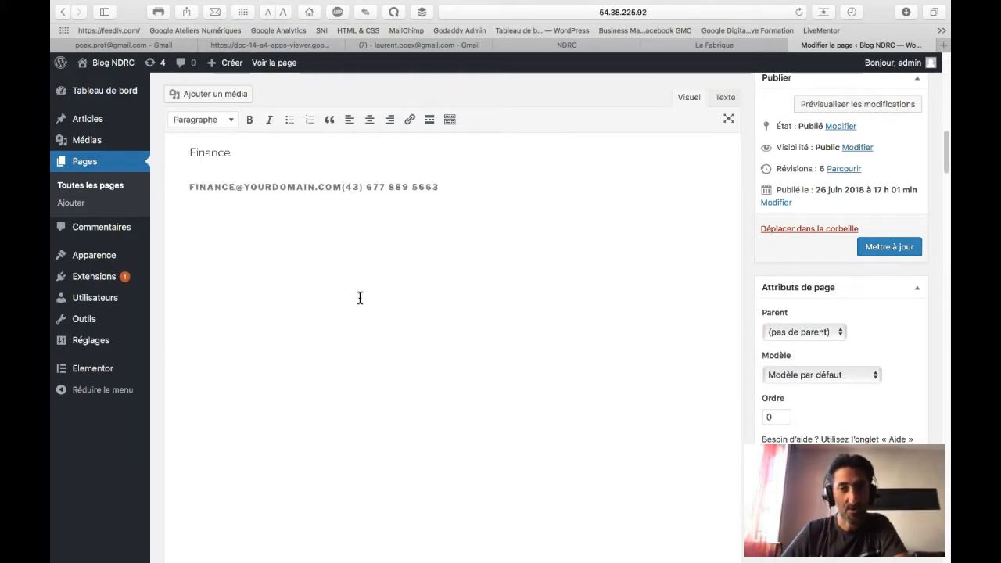
pyautogui.scroll(14, 360, 297)
pyautogui.scroll(3, 359, 297)
pyautogui.click(724, 227)
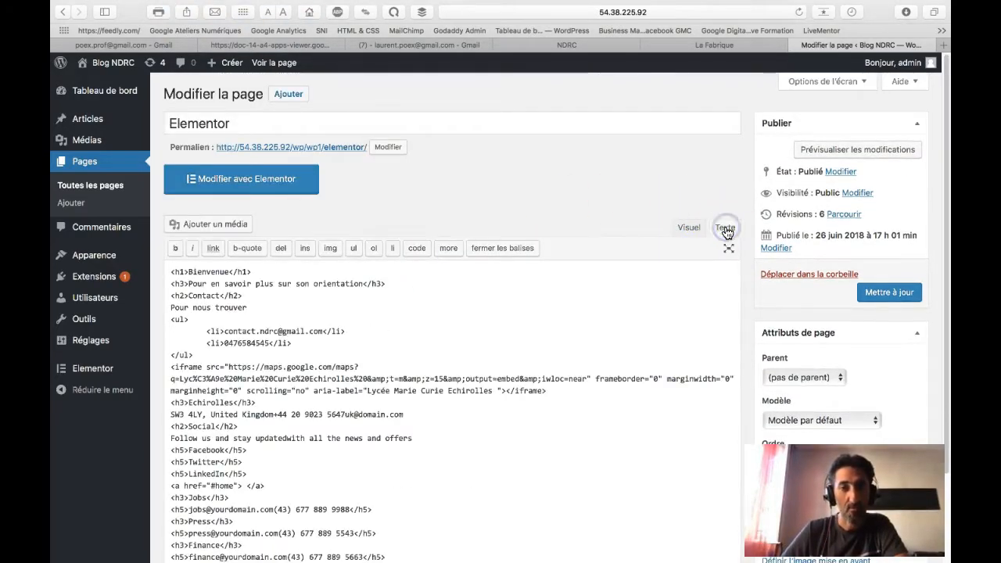
pyautogui.scroll(-3, 584, 323)
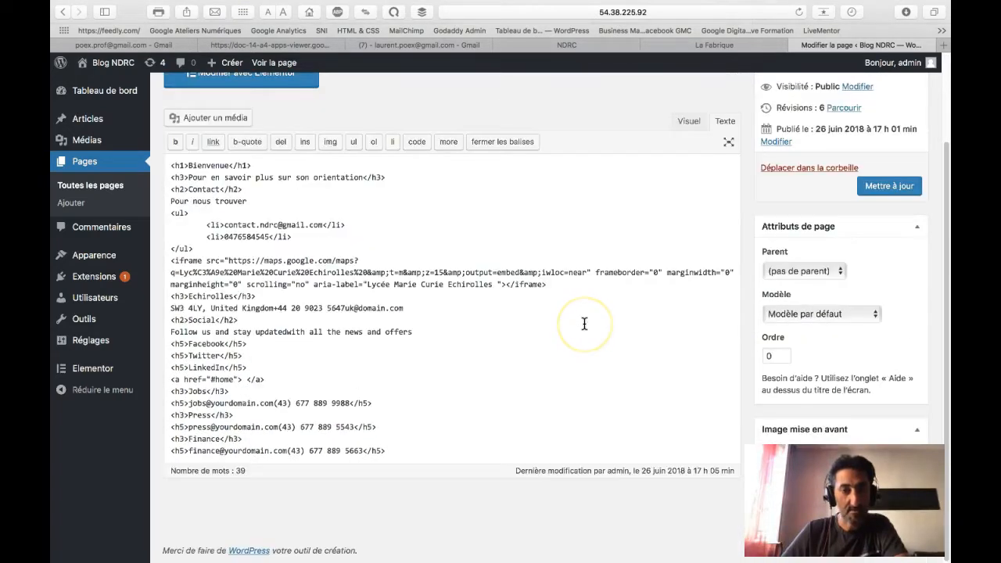
pyautogui.scroll(3, 584, 322)
pyautogui.click(689, 228)
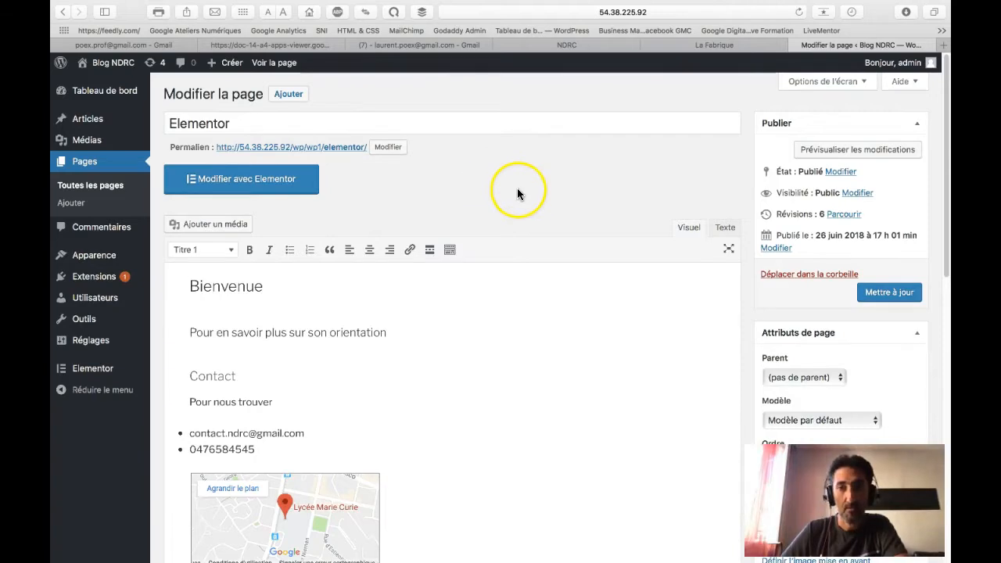
# Step: Review the live page's Bienvenue, Contact, Echirolles and Social sections, then return to the Tableau de bord
pyautogui.click(291, 64)
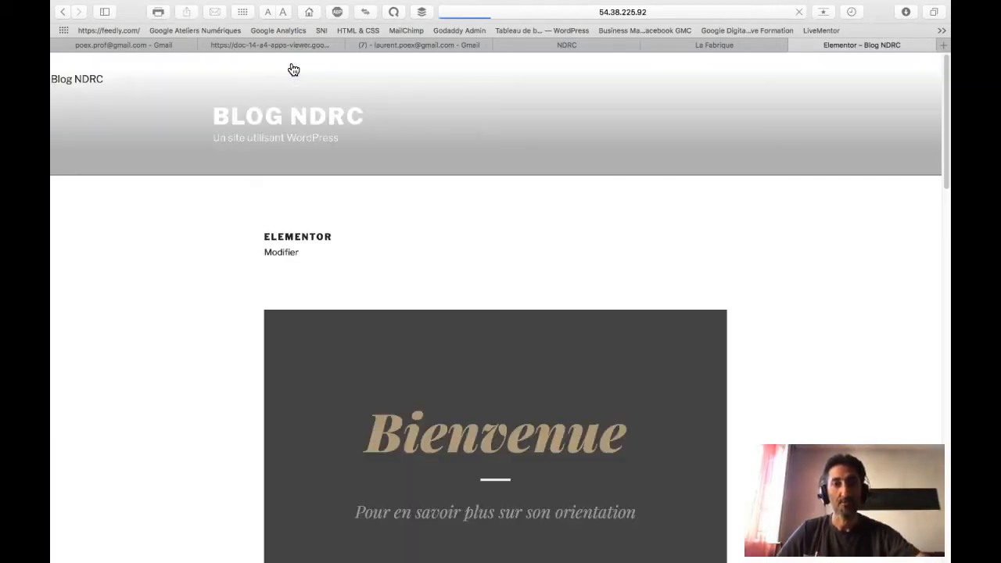
pyautogui.click(333, 216)
pyautogui.scroll(-5, 333, 219)
pyautogui.scroll(-10, 333, 222)
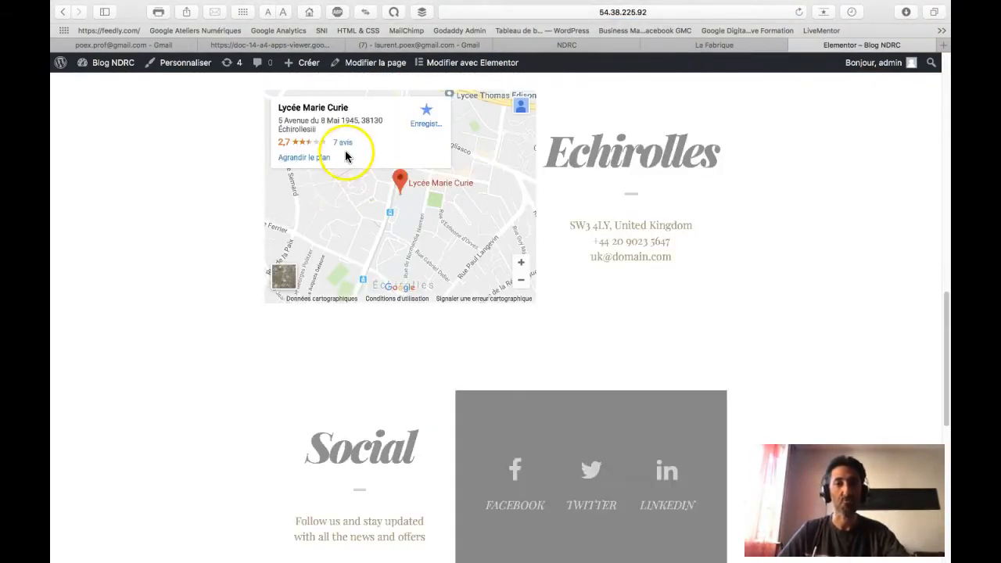
pyautogui.scroll(15, 107, 251)
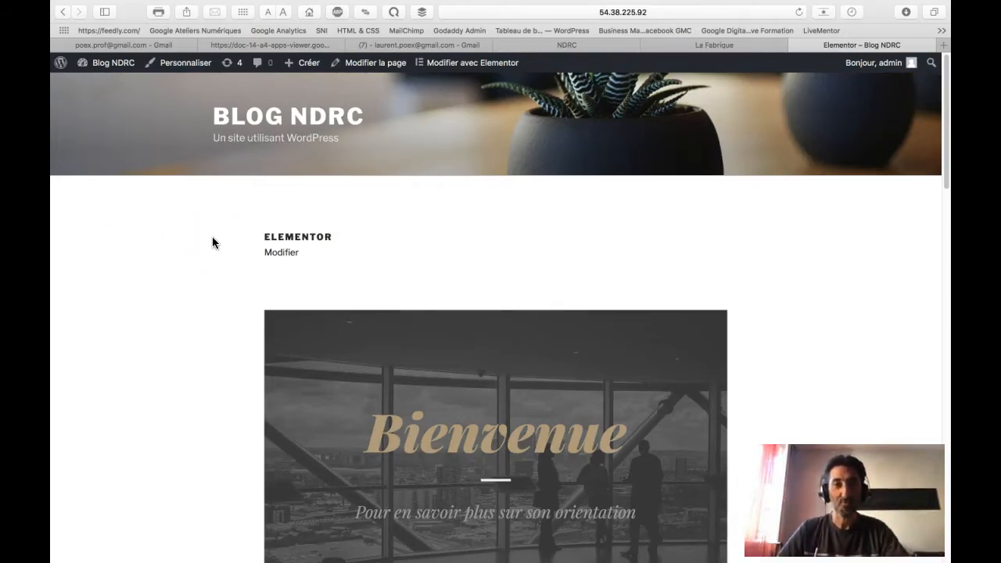
pyautogui.moveTo(121, 63)
pyautogui.click(115, 86)
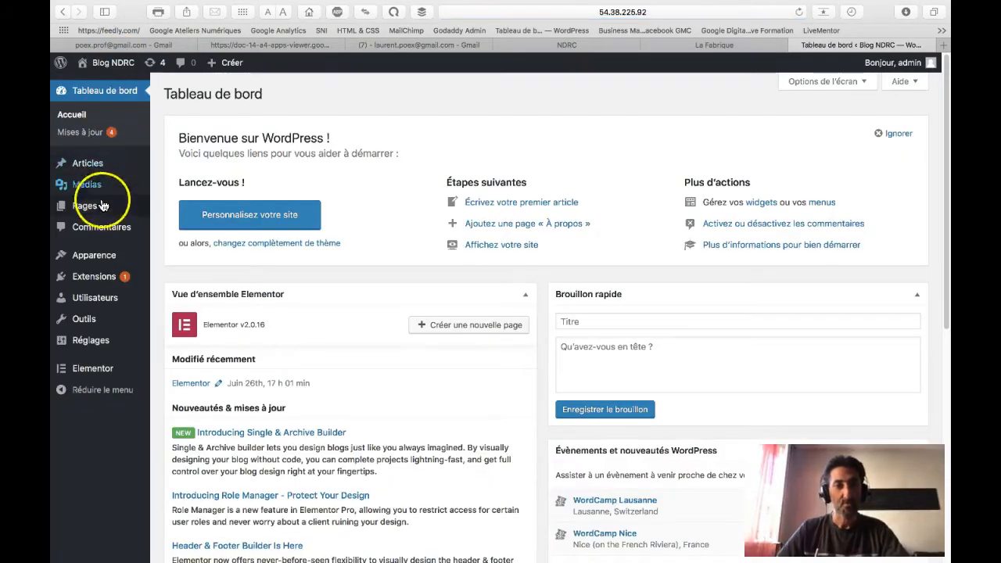
# Step: Check Elementor among the installed Extensions and search 'elem' on the Ajouter plugins page
pyautogui.click(96, 277)
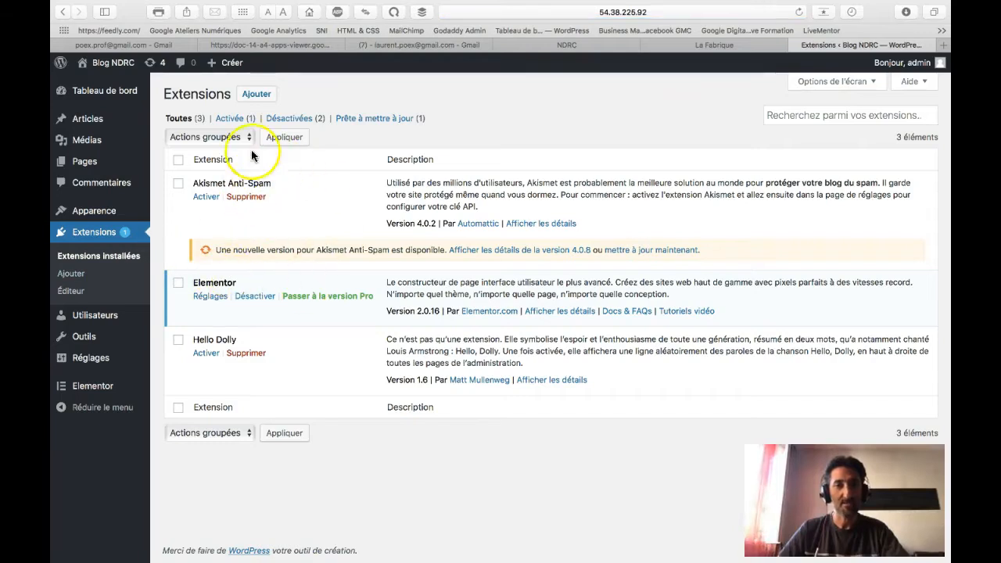
pyautogui.click(255, 94)
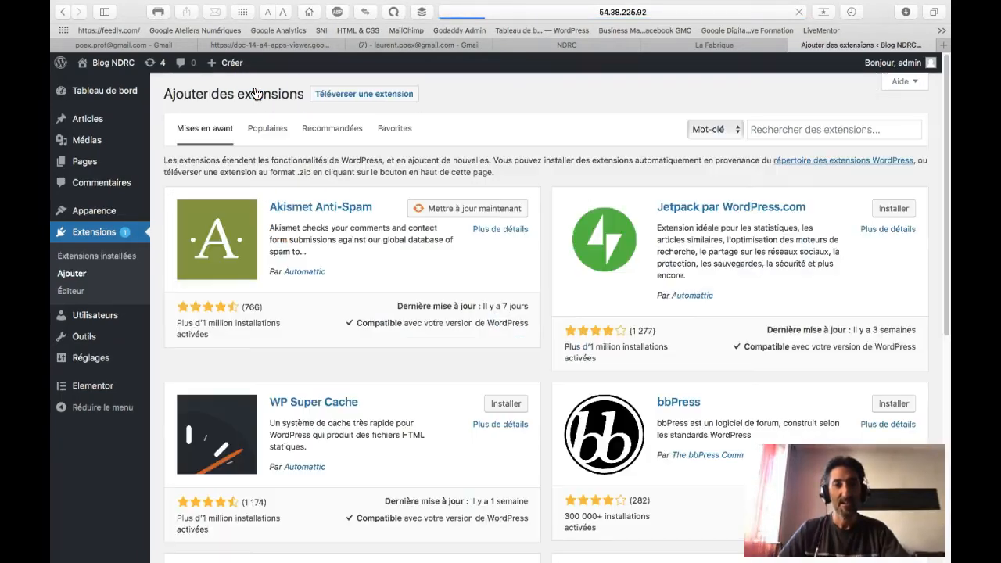
pyautogui.click(809, 128)
pyautogui.write('elementor')
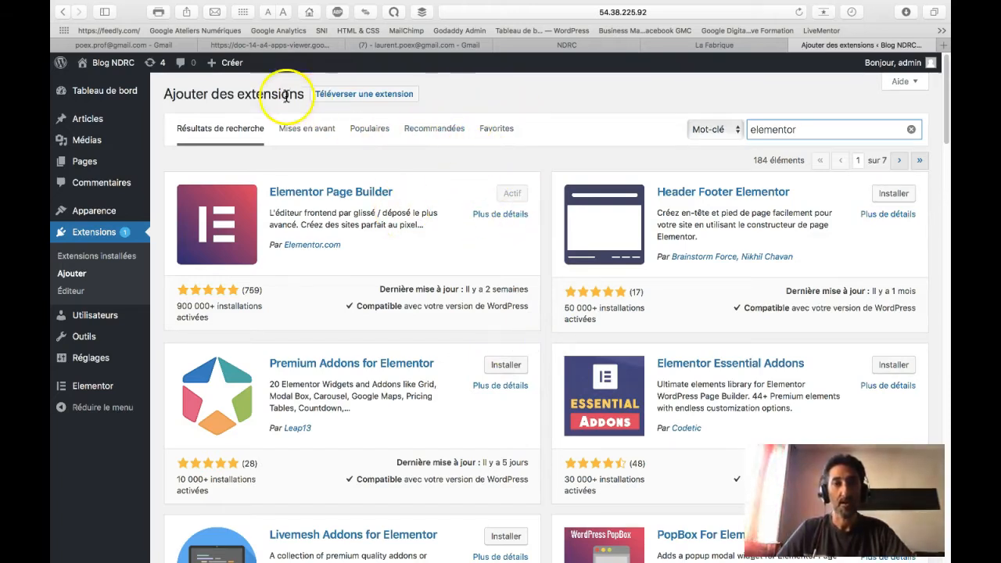
# Step: Browse the Blog NDRC public home page with the 'Bonjour tout le monde !' article
pyautogui.click(94, 84)
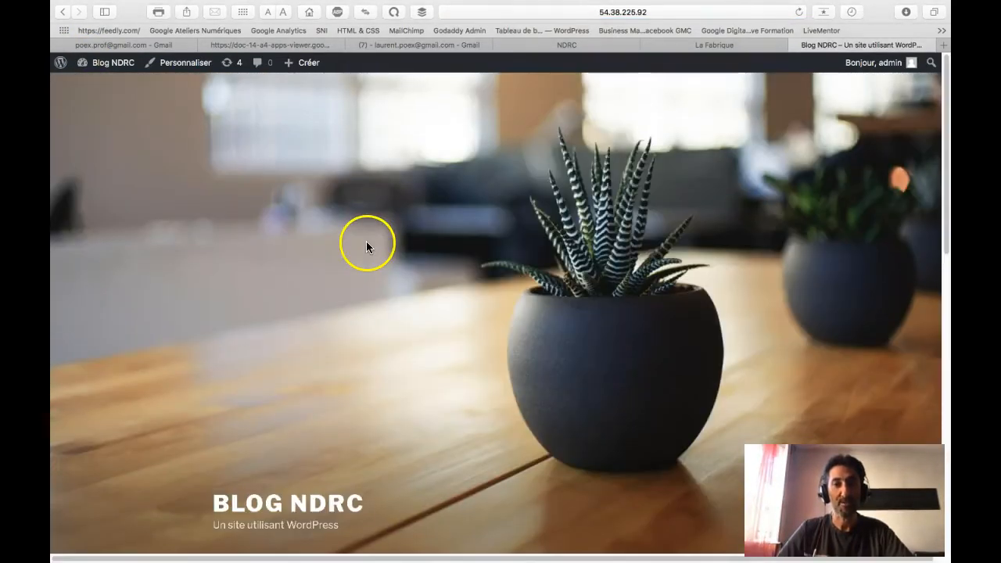
pyautogui.scroll(-10, 366, 246)
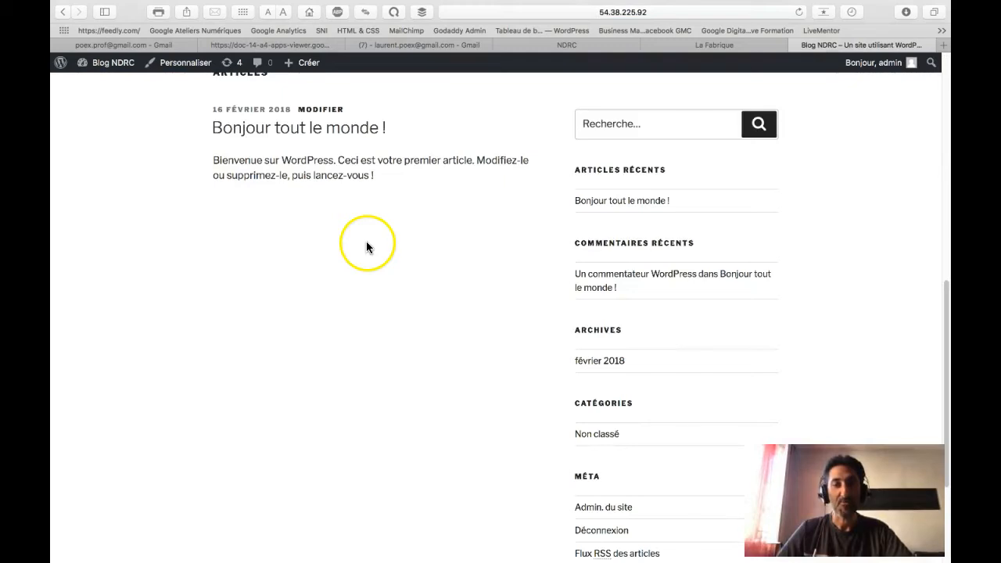
pyautogui.scroll(3, 366, 247)
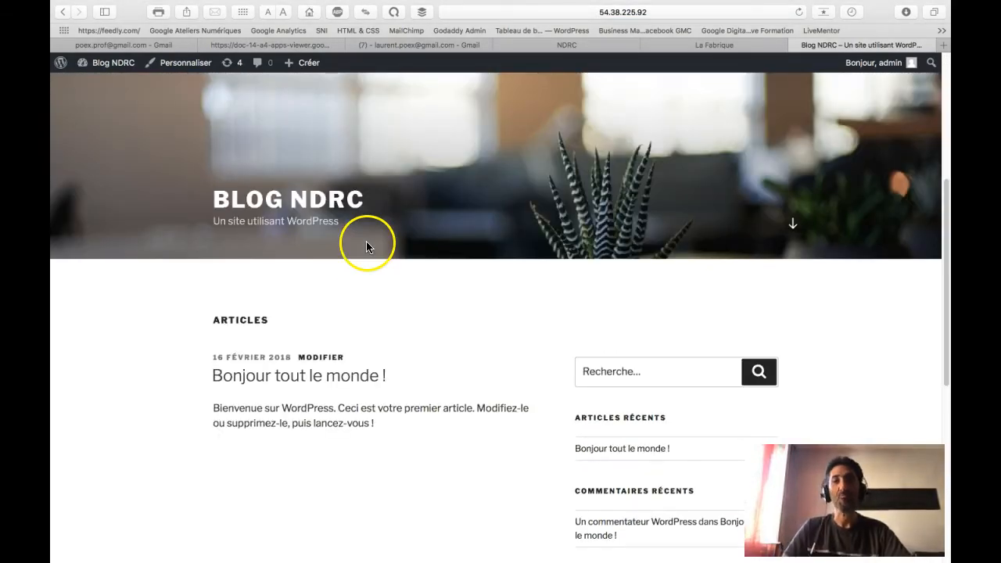